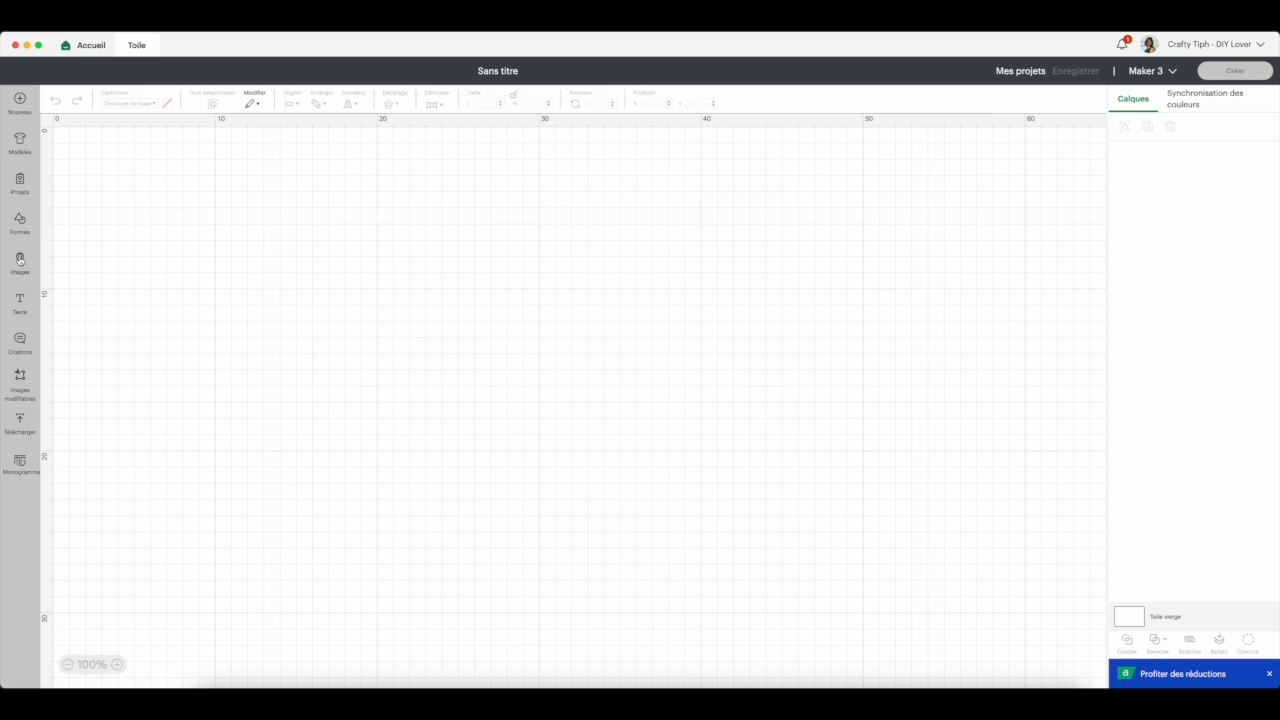
- Search all library images for "stickers", filtered to the Impression puis découpe art type
click(20, 260)
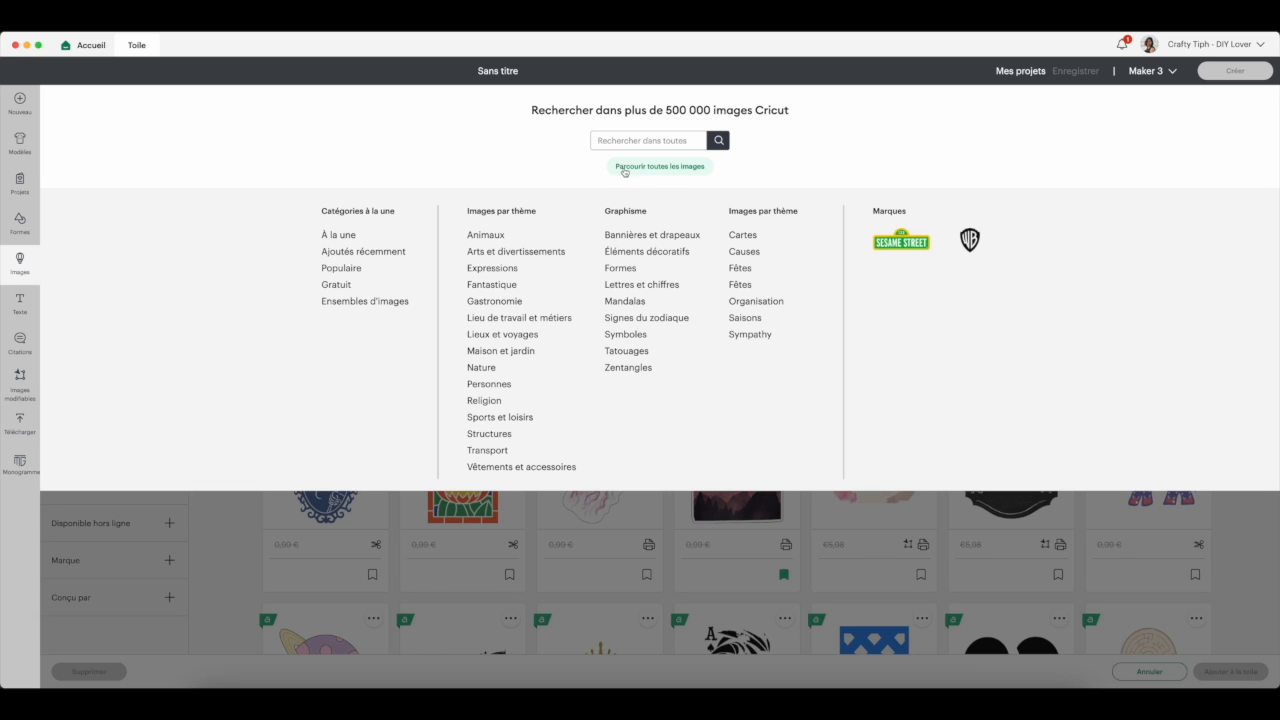
click(625, 172)
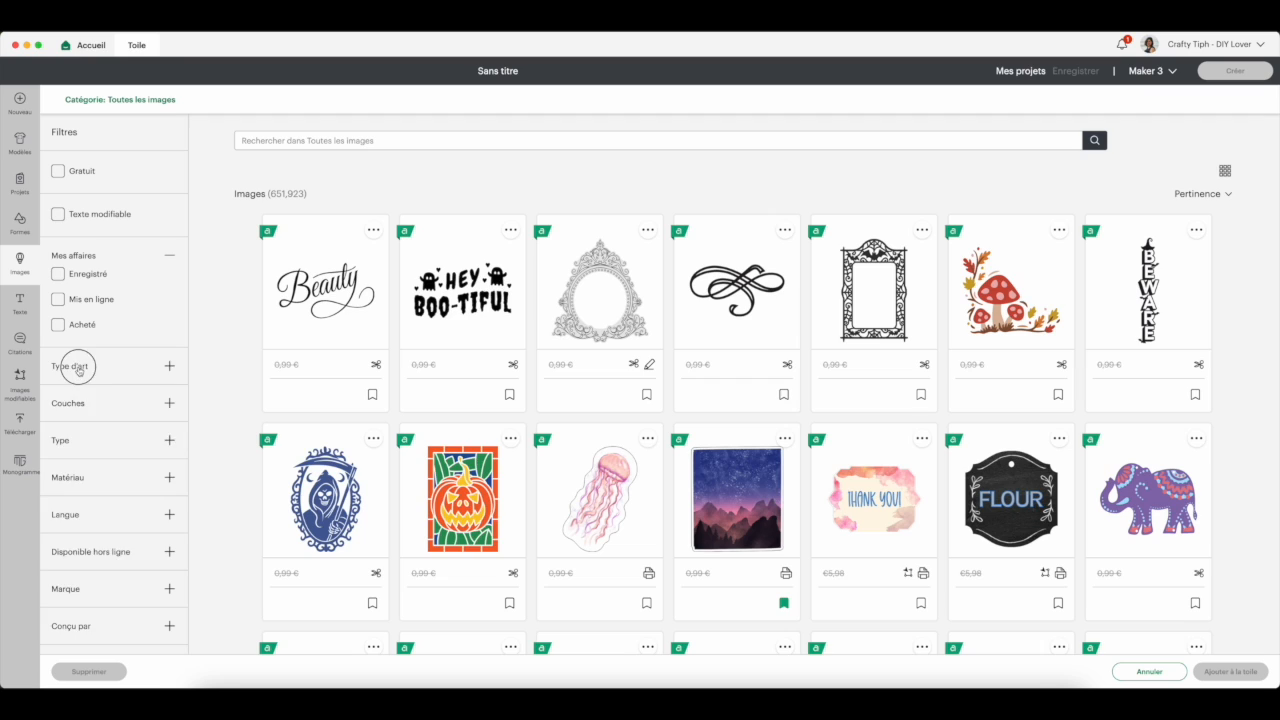
click(76, 368)
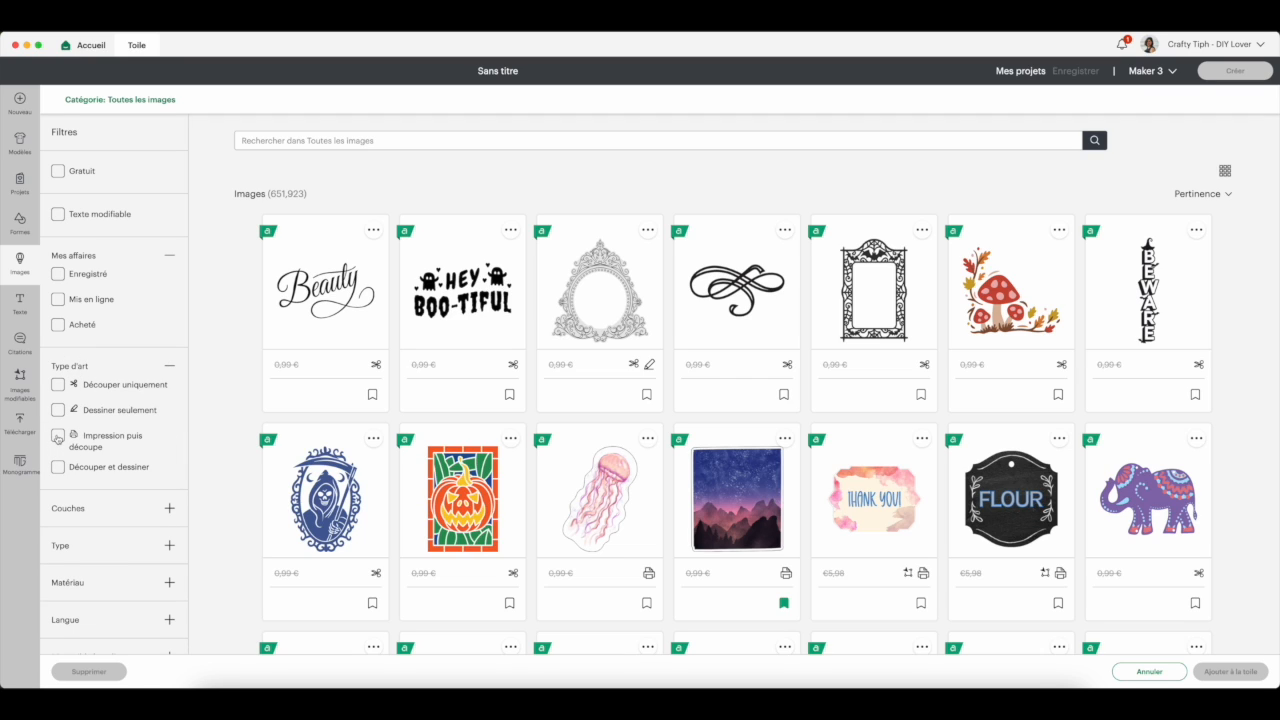
click(58, 436)
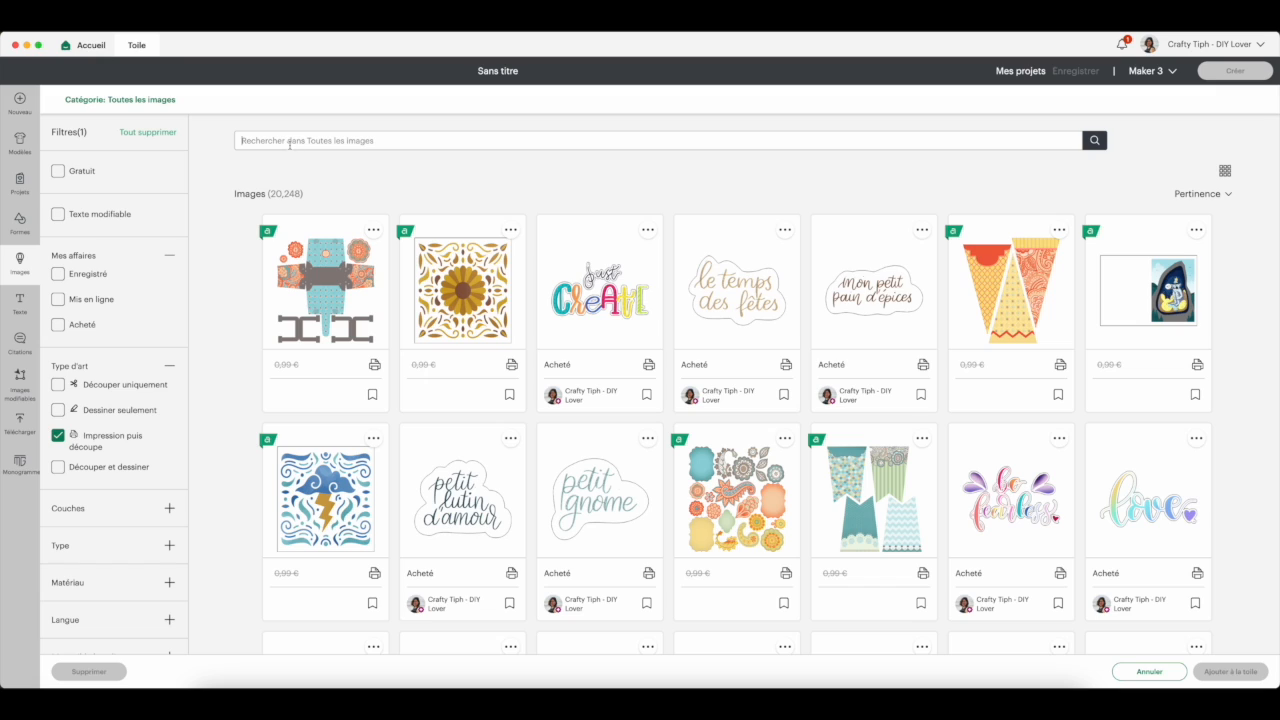
click(290, 145)
text(stickers)
key(Return)
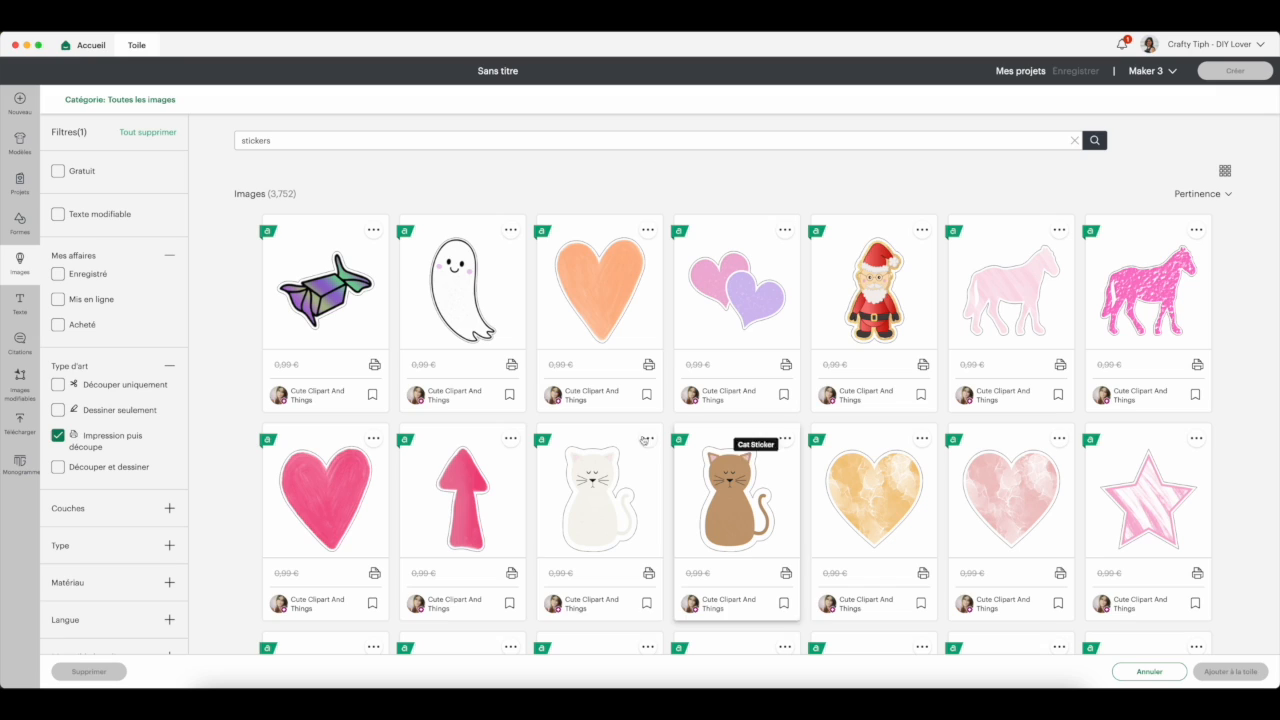
- Add the white and brown cats, the gold and pink marbled hearts, the star and both pink horses to the canvas
click(612, 524)
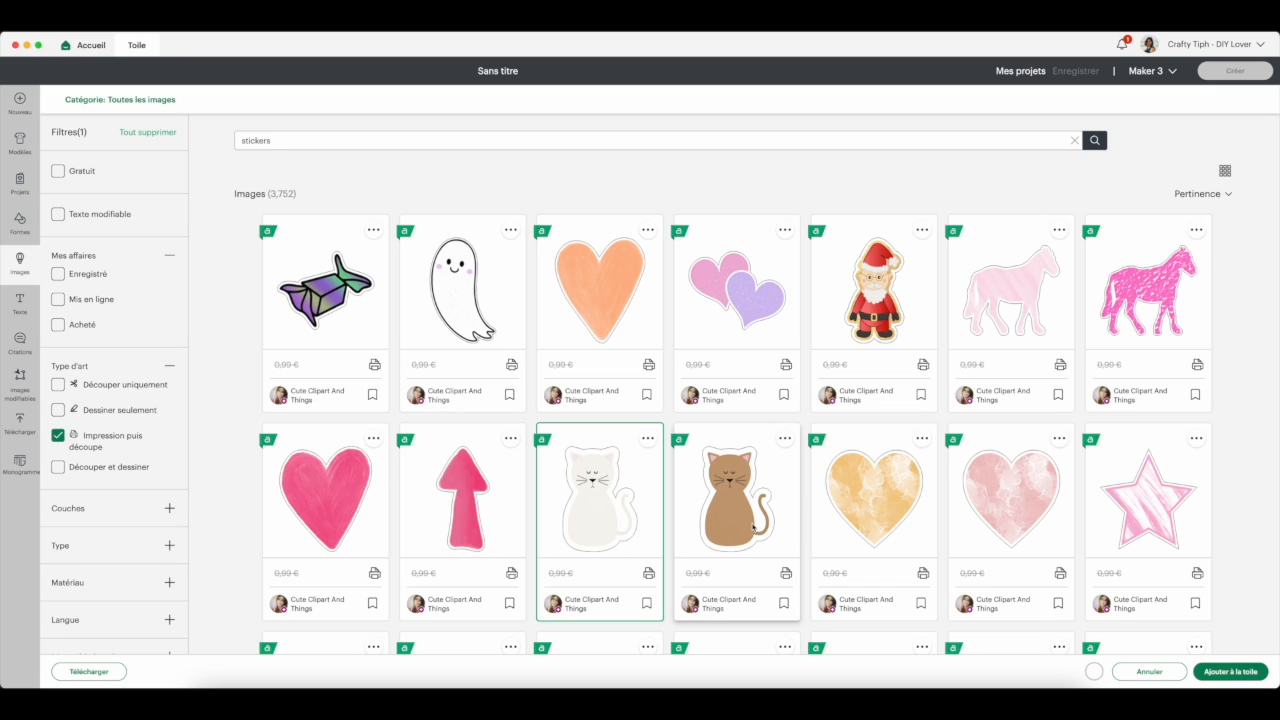
click(754, 527)
click(880, 516)
click(995, 510)
click(1125, 517)
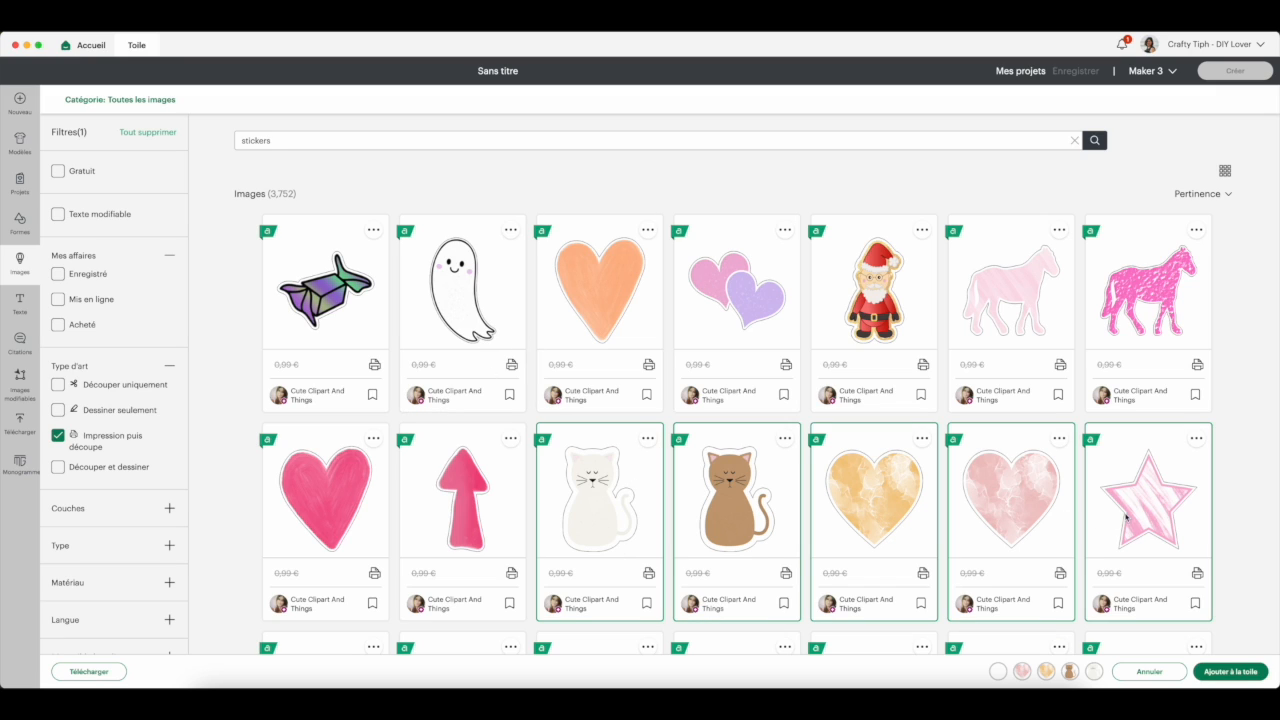
click(1130, 312)
click(1010, 296)
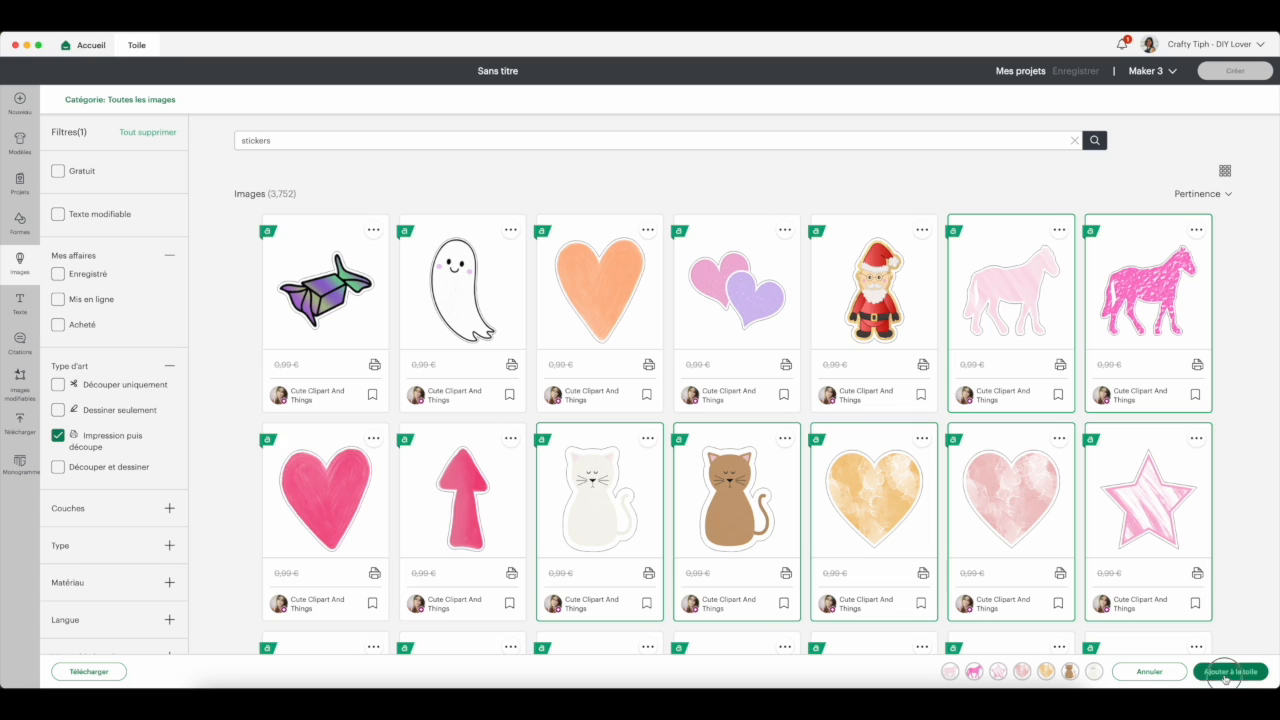
click(1225, 674)
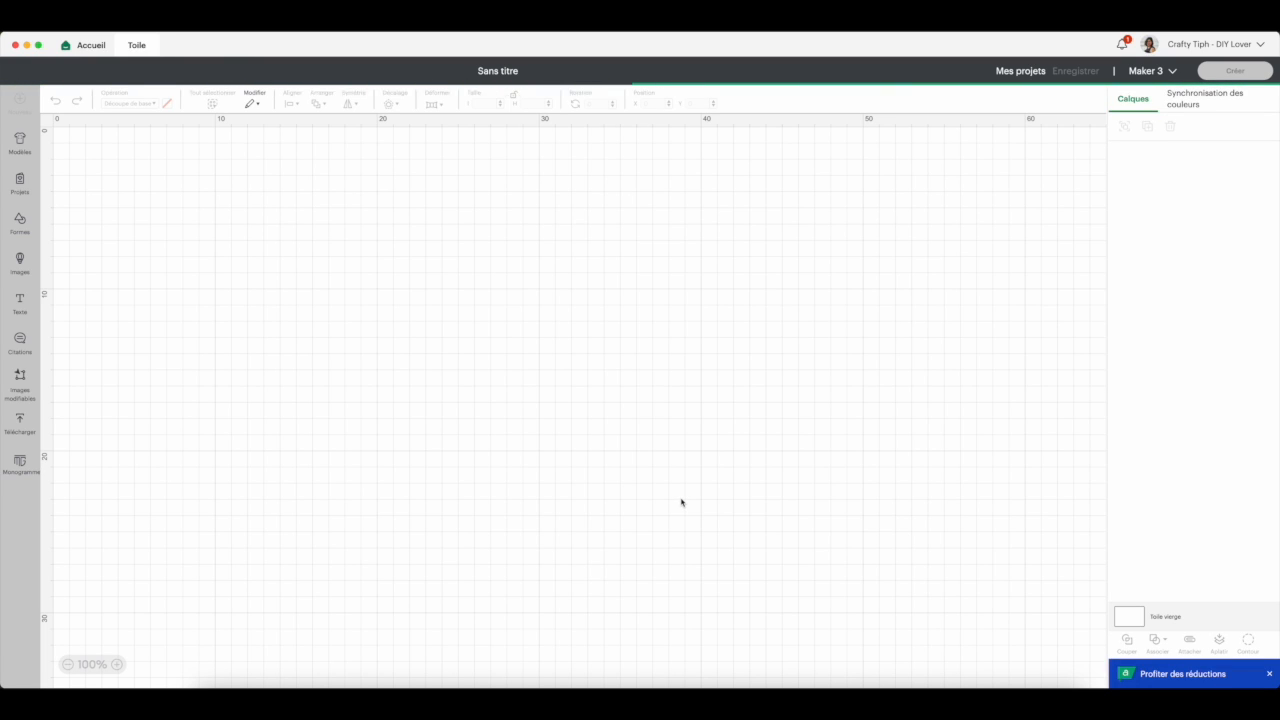
- Spread the two horses, the star and the pink heart out of the overlapping pile of stickers
click(468, 418)
drag(371, 363, 475, 595)
drag(300, 360, 468, 272)
drag(246, 256, 273, 404)
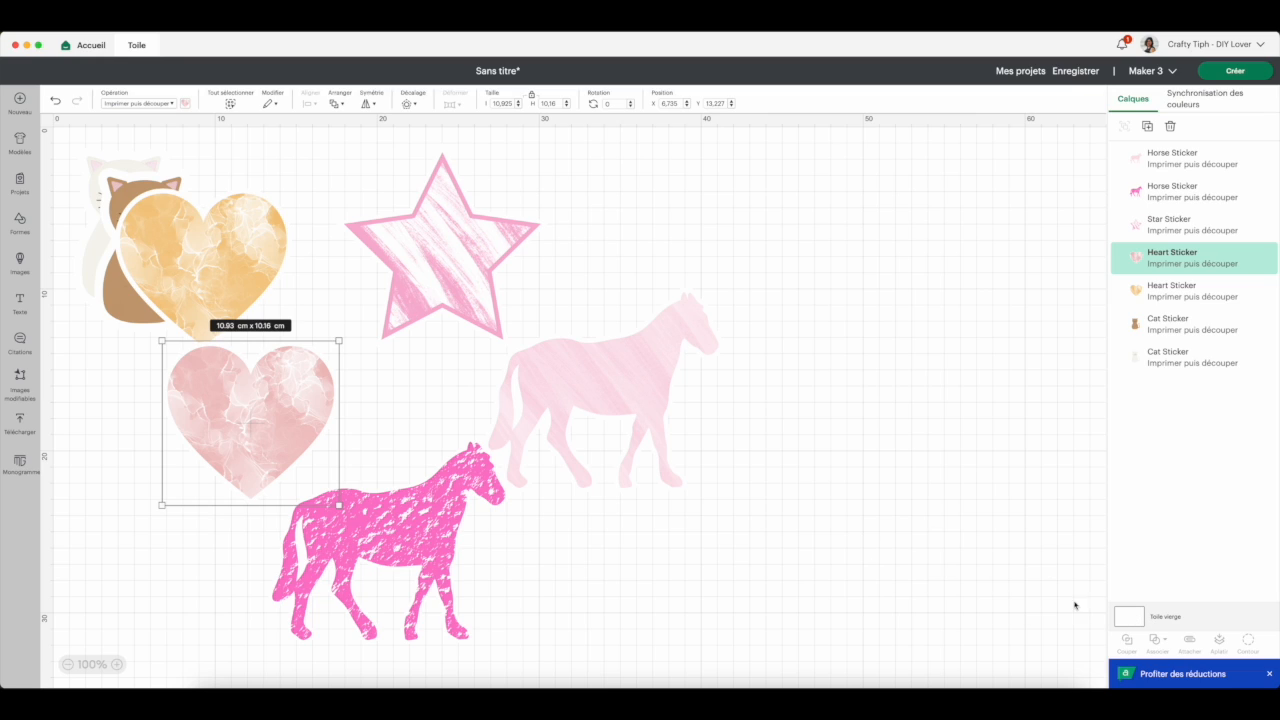
- Change the blank canvas colour to dark blue
click(1126, 618)
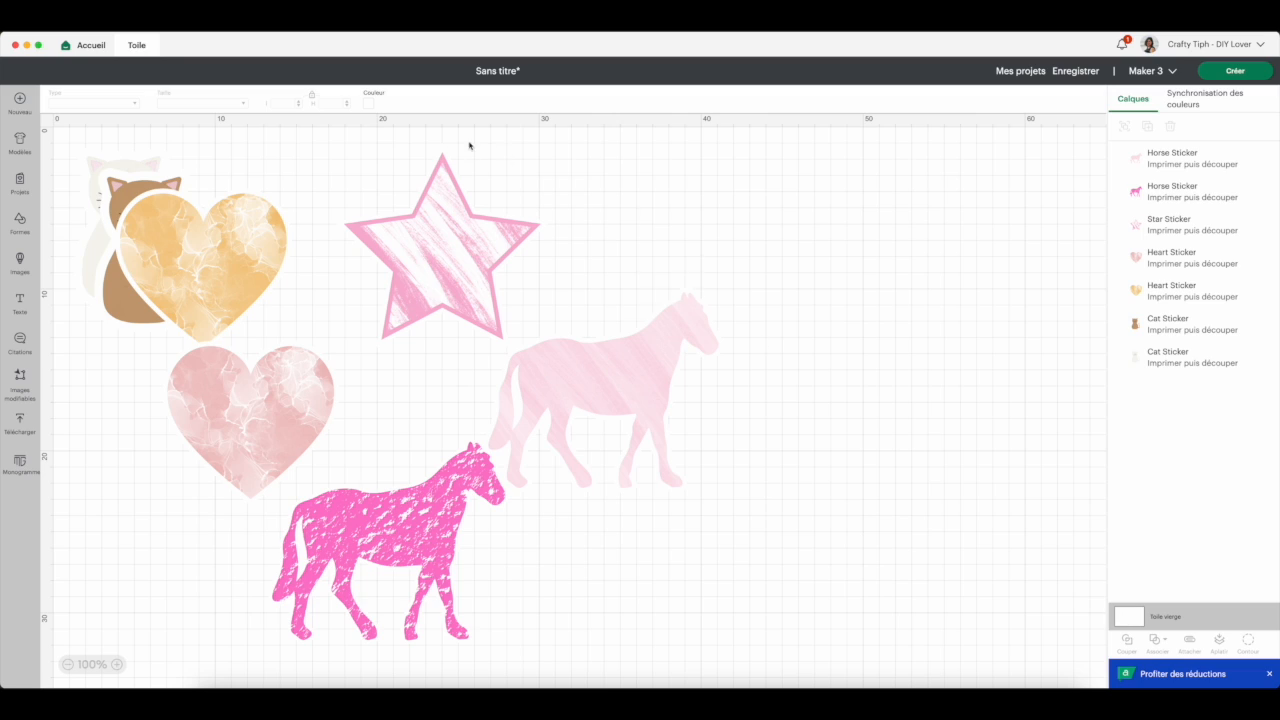
click(368, 104)
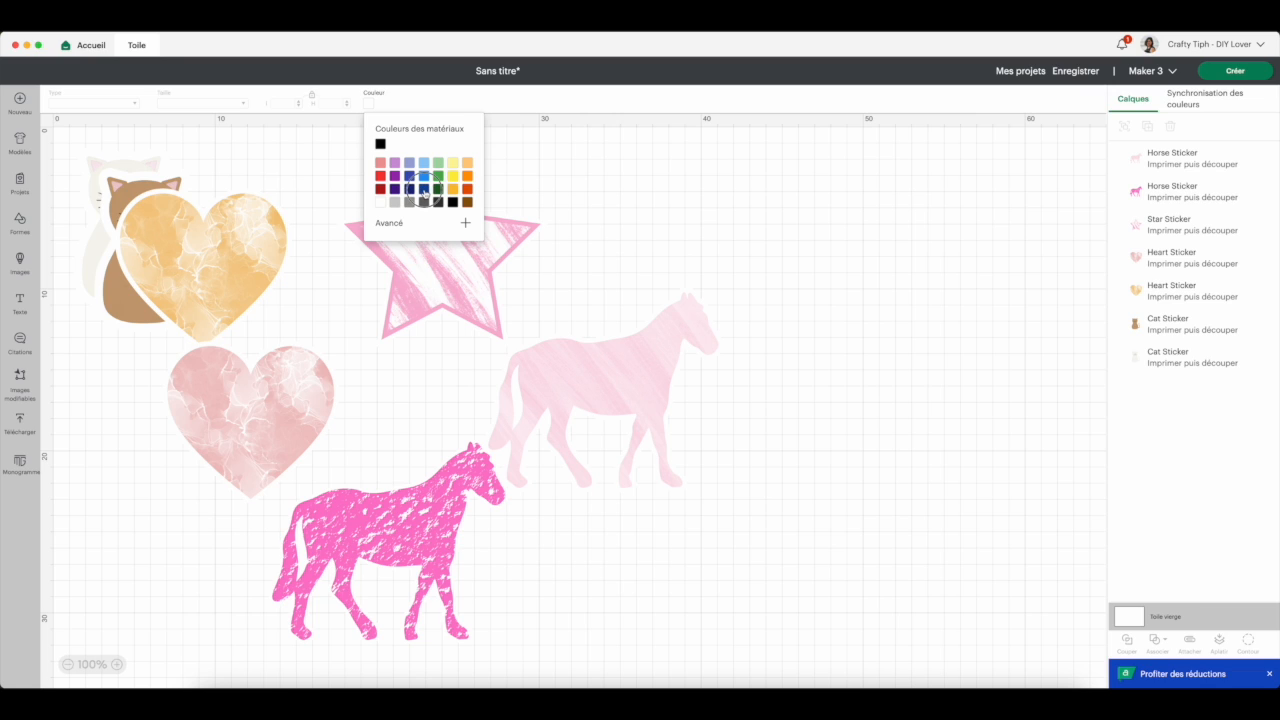
click(424, 189)
click(798, 232)
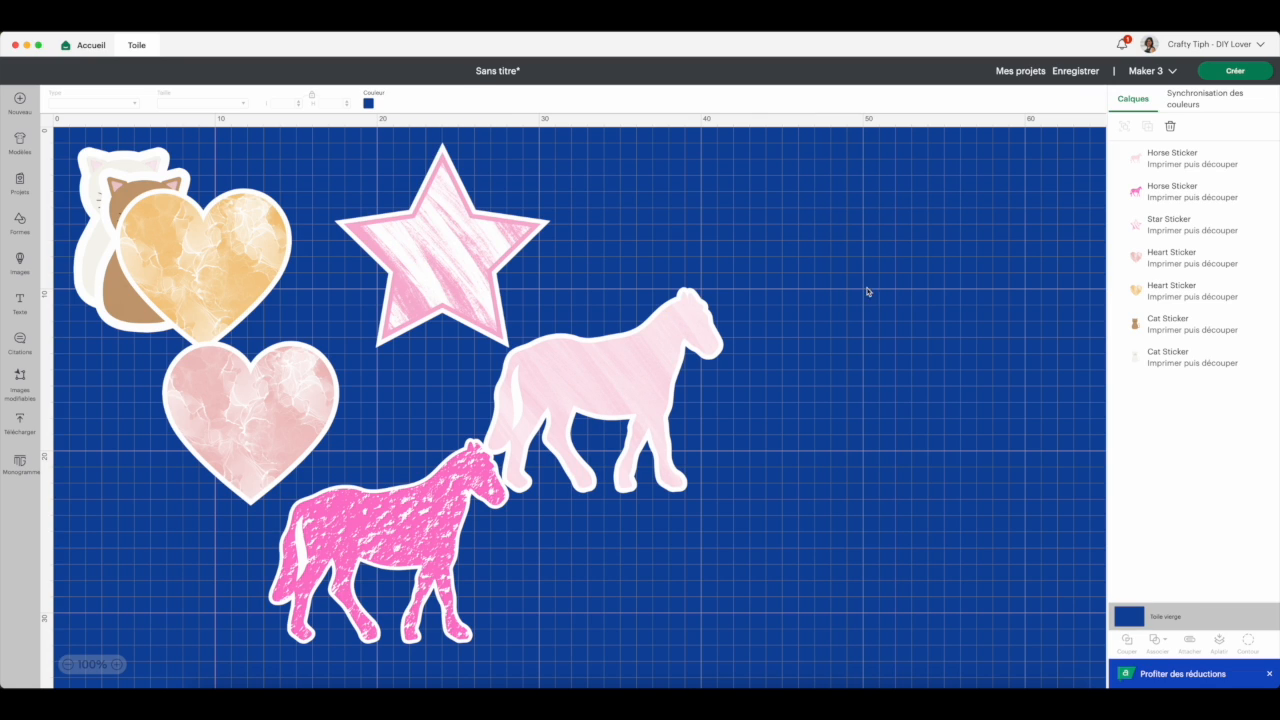
- Separate the gold heart, the brown cat and the white cat so that no sticker overlaps another
drag(257, 242, 934, 234)
drag(148, 286, 822, 472)
drag(98, 267, 211, 279)
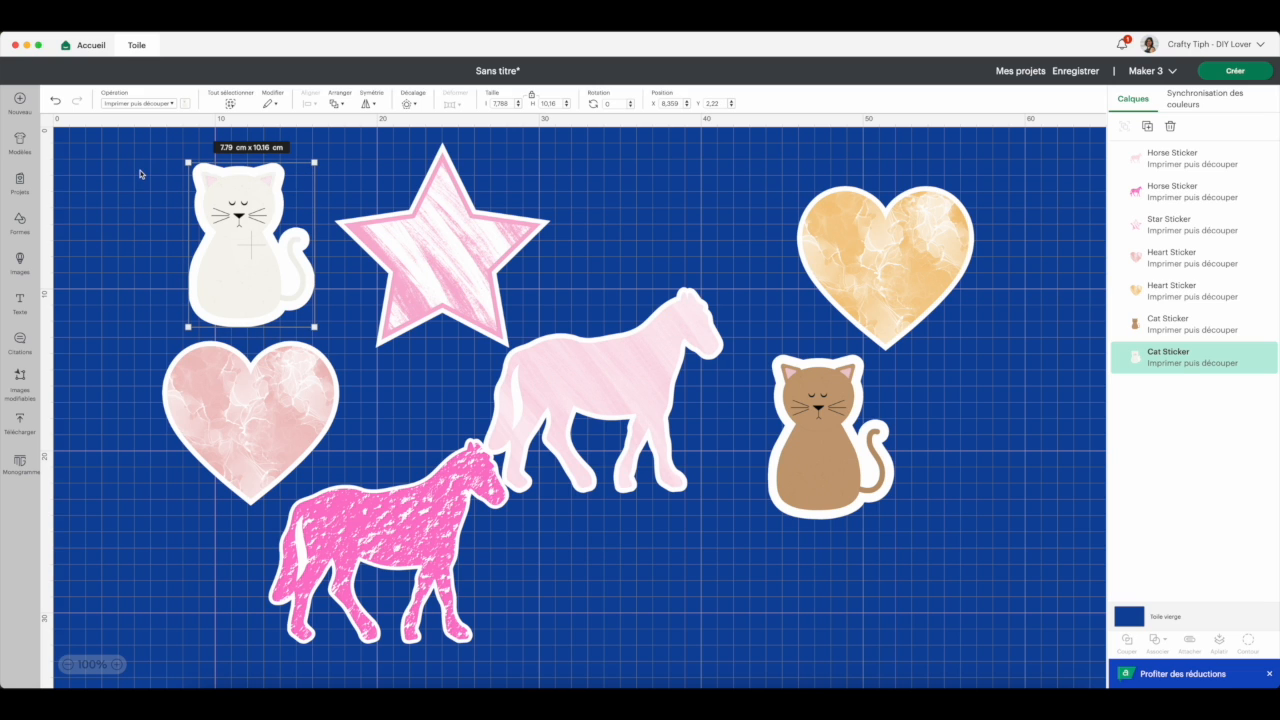
- Shrink all seven stickers together, and move the light pink horse down beside the bright pink one
drag(143, 171, 468, 333)
click(360, 394)
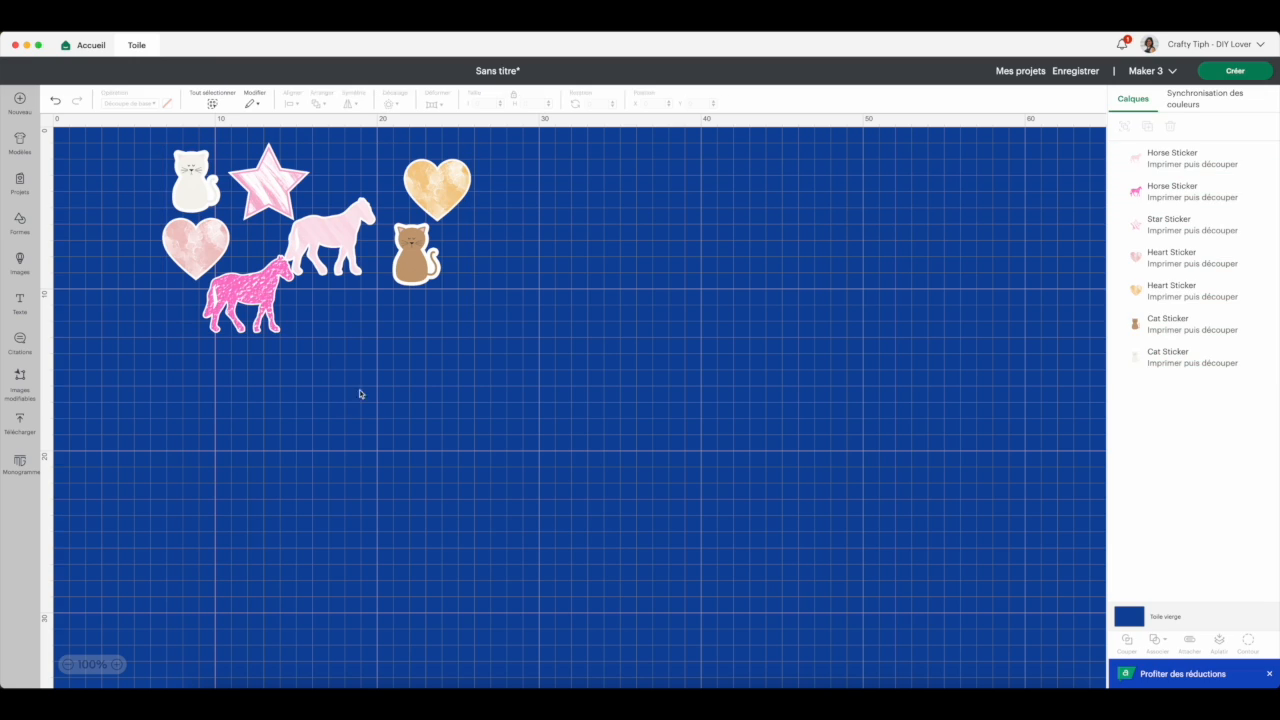
drag(329, 247, 336, 321)
click(455, 320)
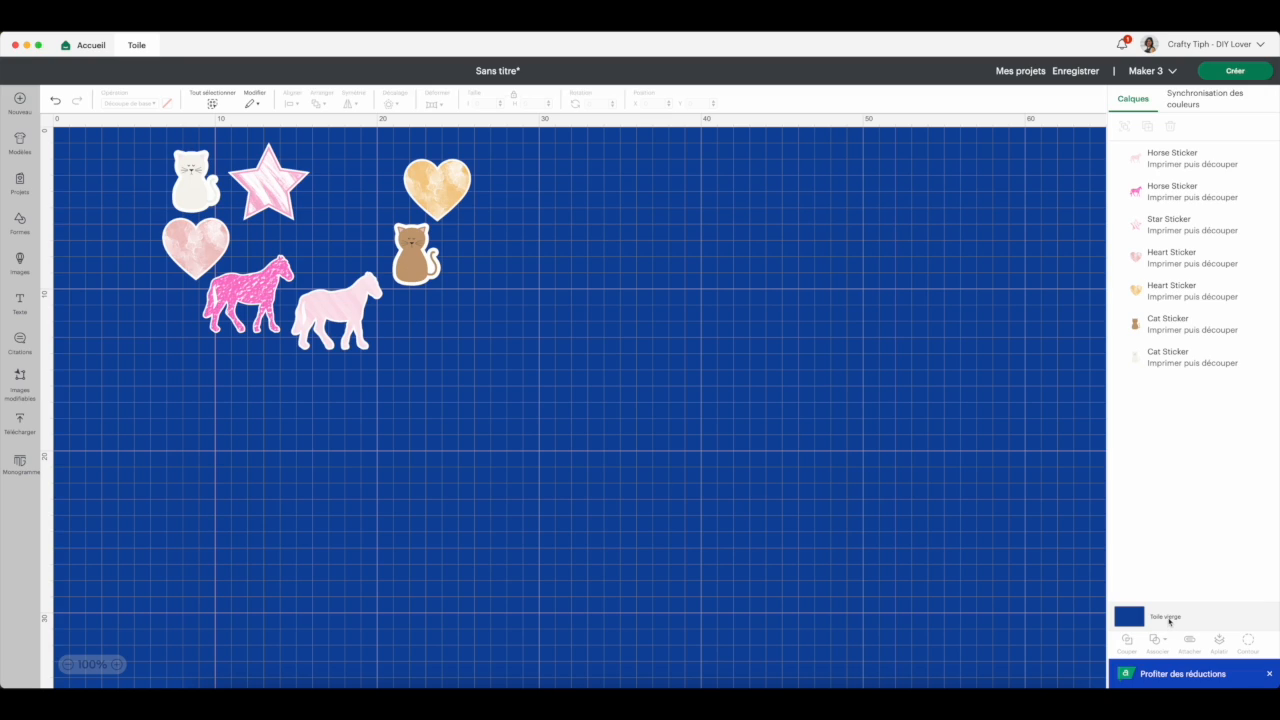
- Reopen the image library, remove the Impression puis découpe filter and clear the "stickers" search to list all images
click(20, 261)
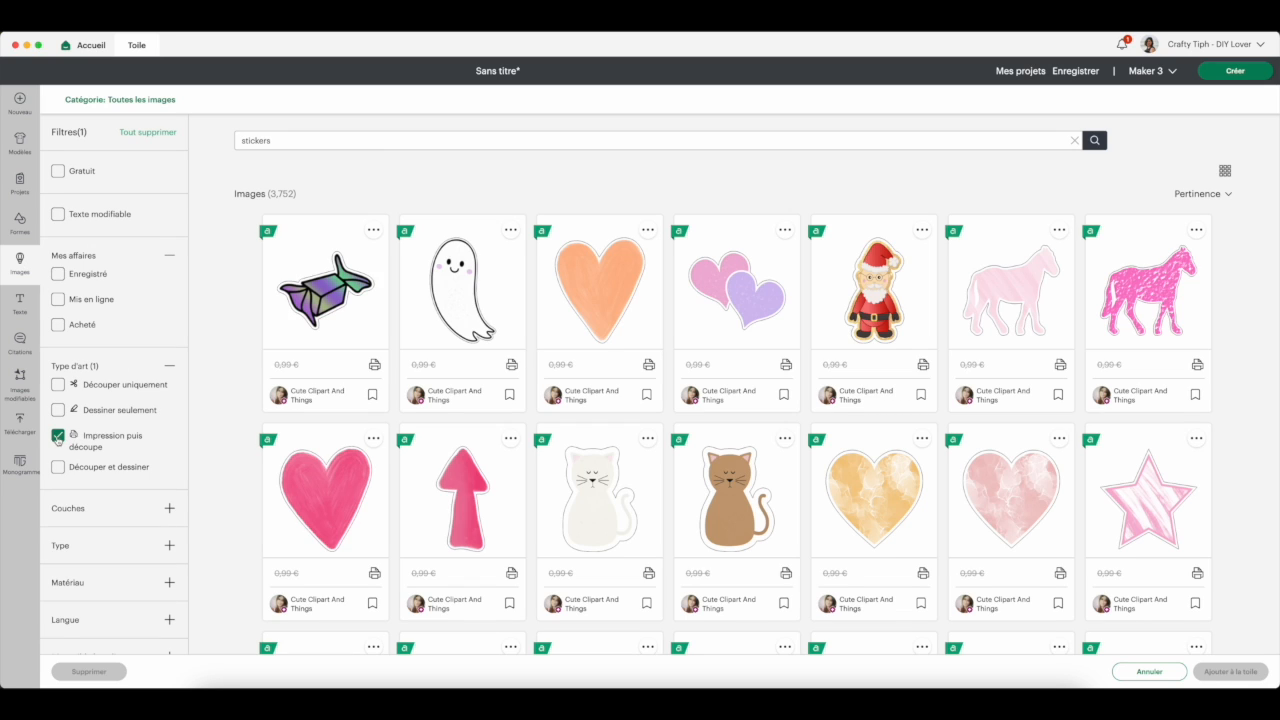
click(58, 436)
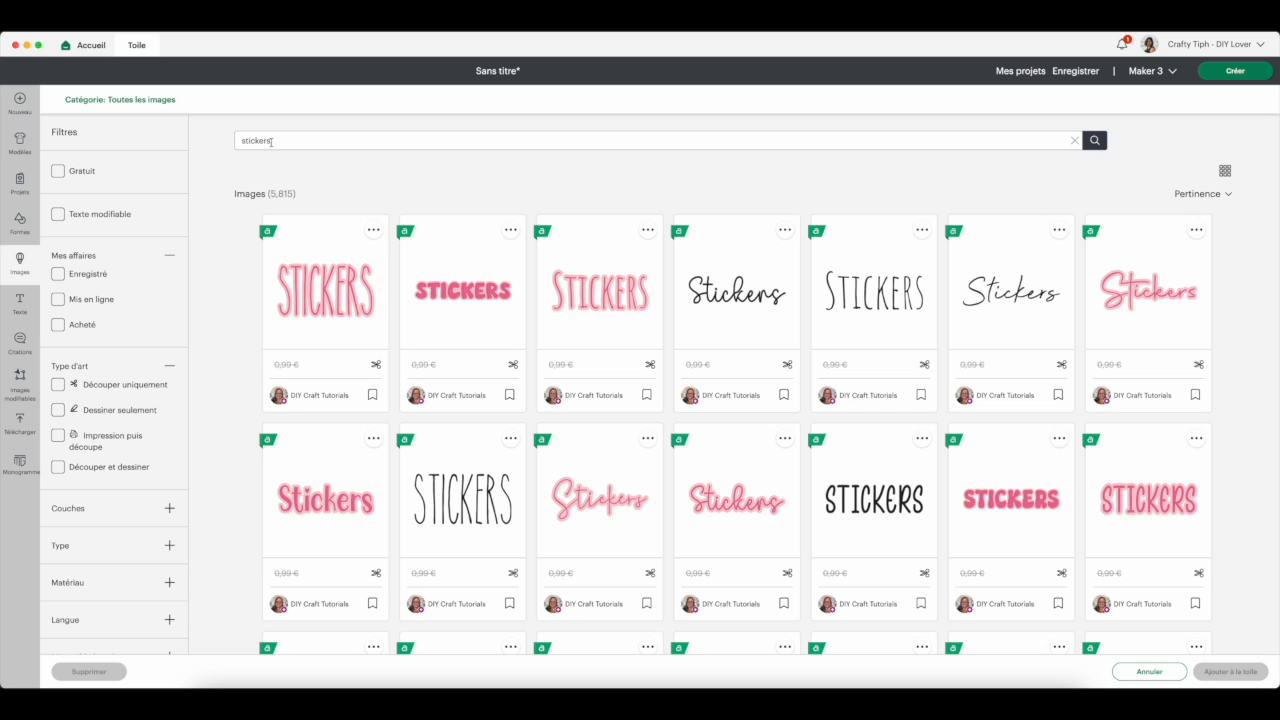
drag(270, 142, 225, 147)
key(BackSpace)
click(120, 99)
click(650, 170)
click(1100, 140)
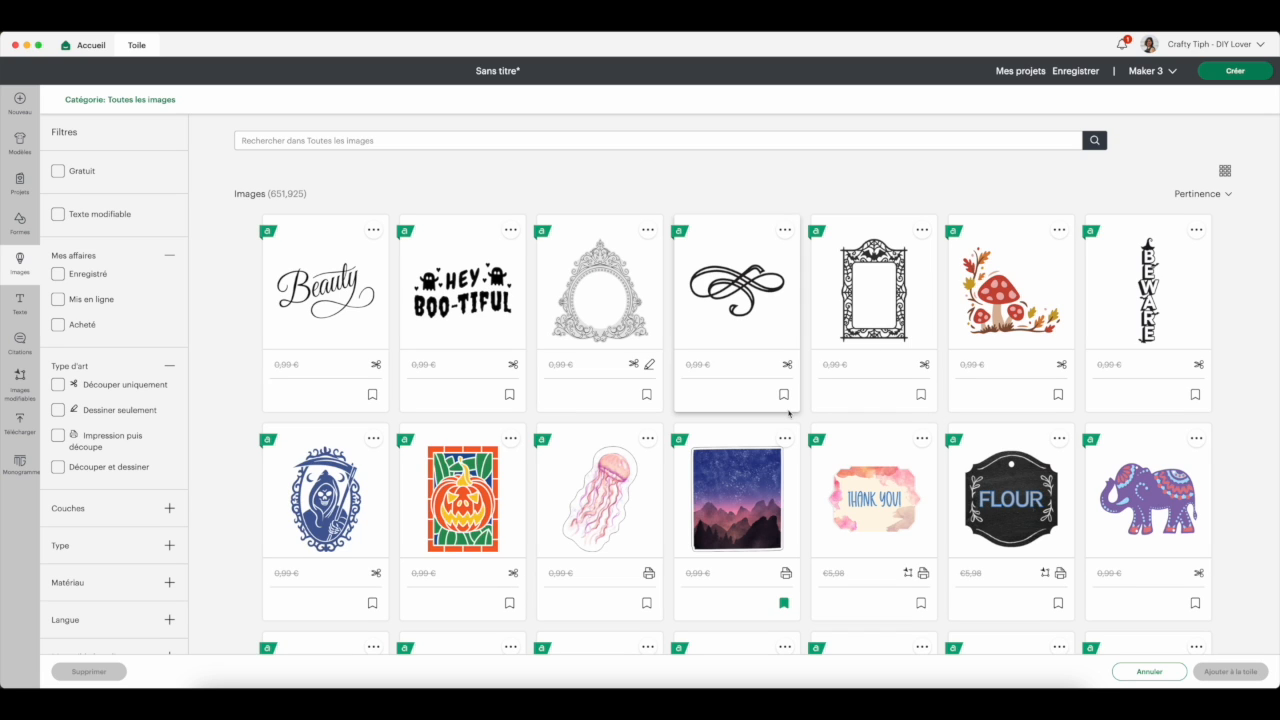
- Find the dark purple bat among the library images, add it to the canvas and move it to an empty area
scroll(789, 413, down, 5)
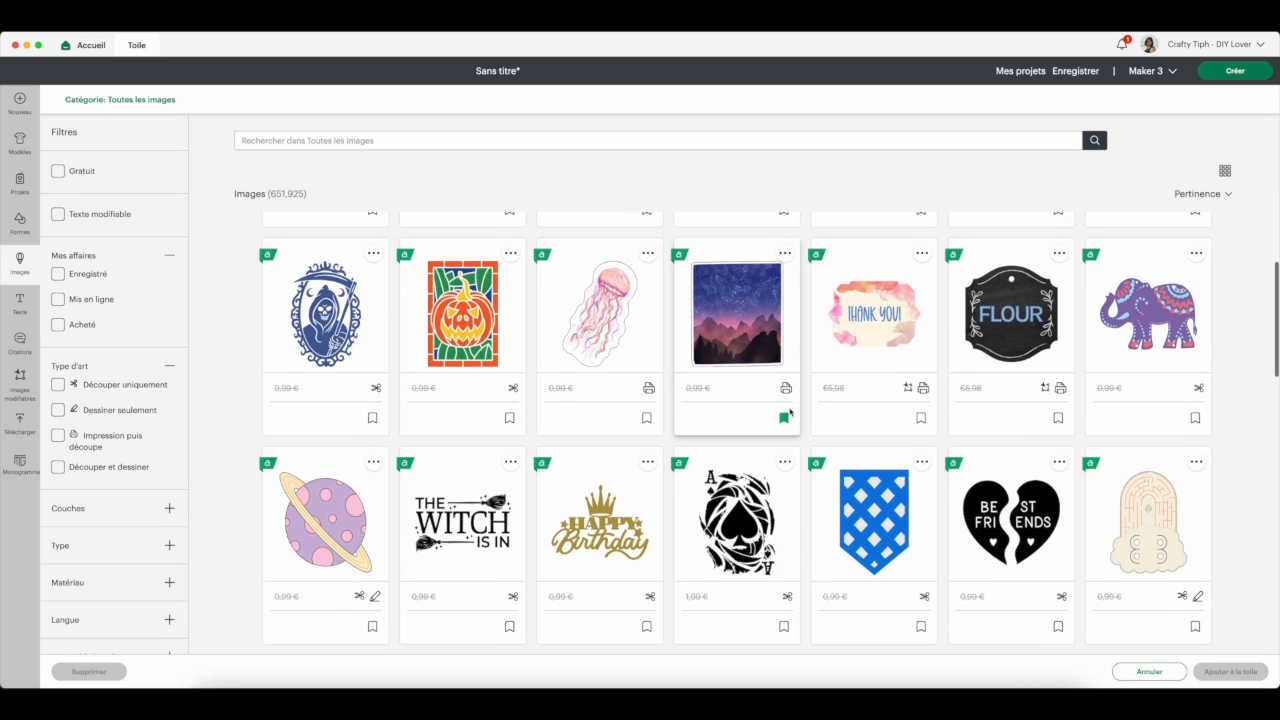
scroll(789, 413, down, 4)
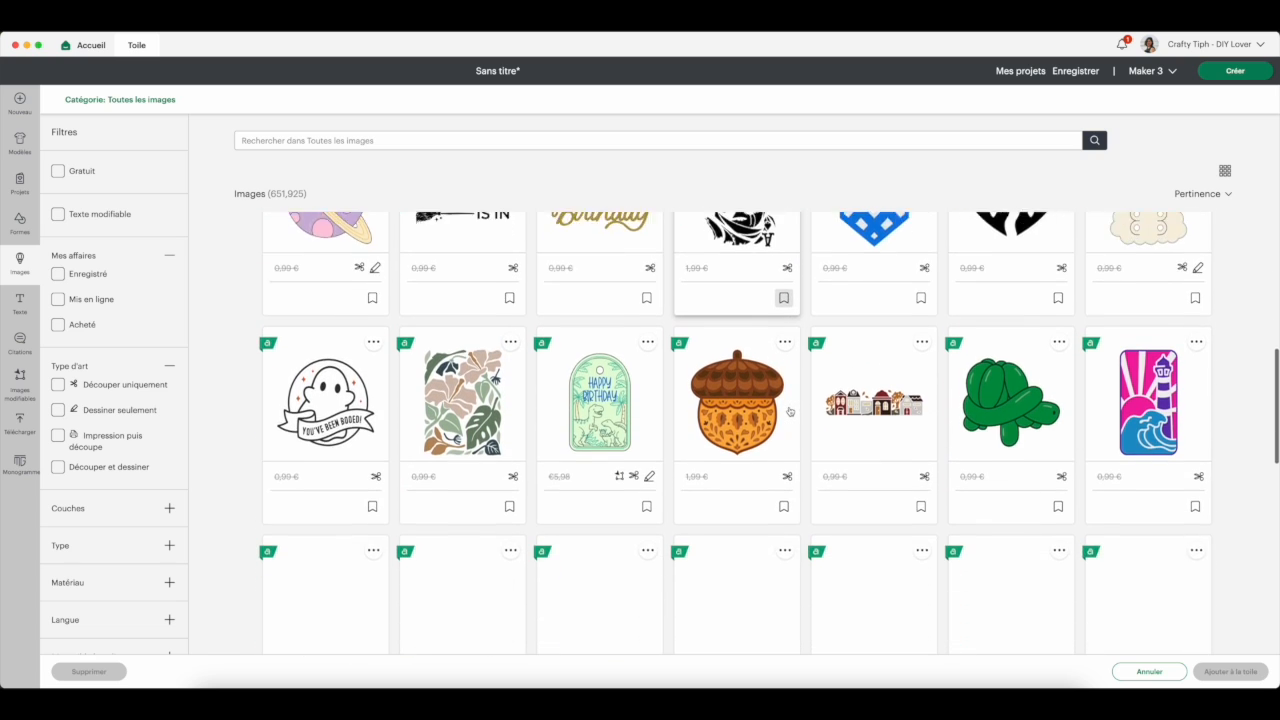
scroll(790, 408, down, 1)
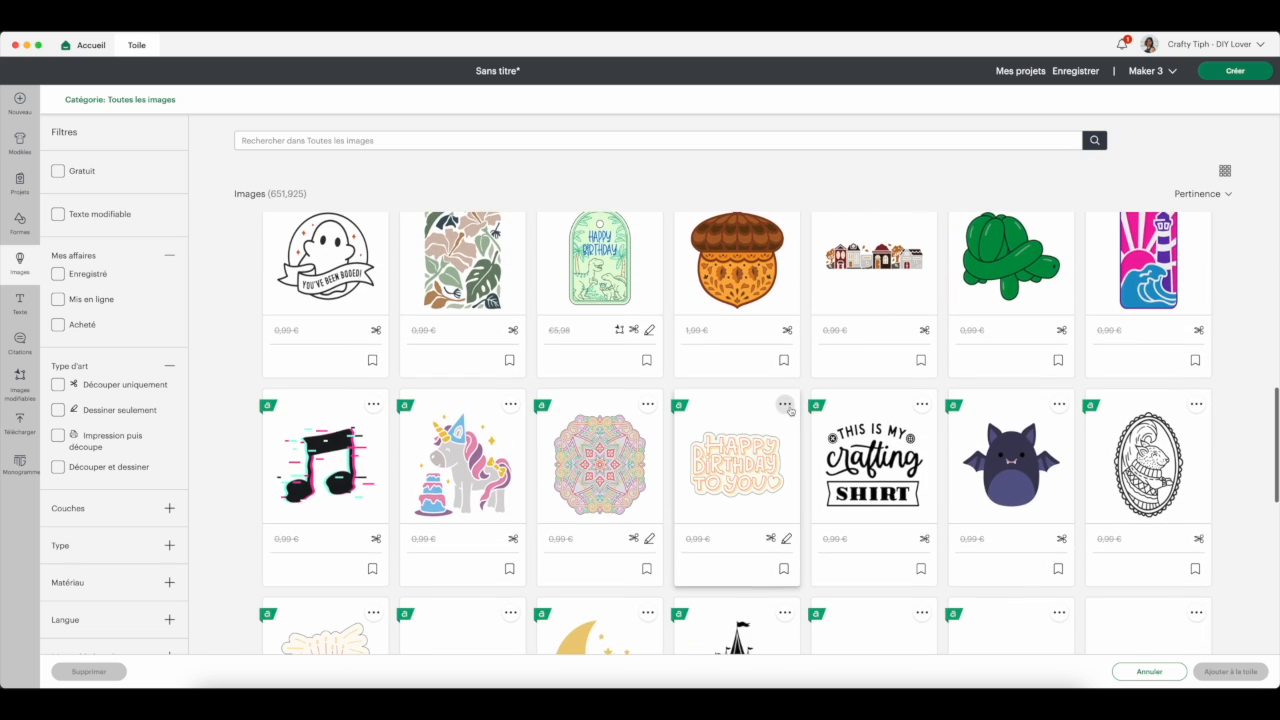
scroll(790, 410, down, 1)
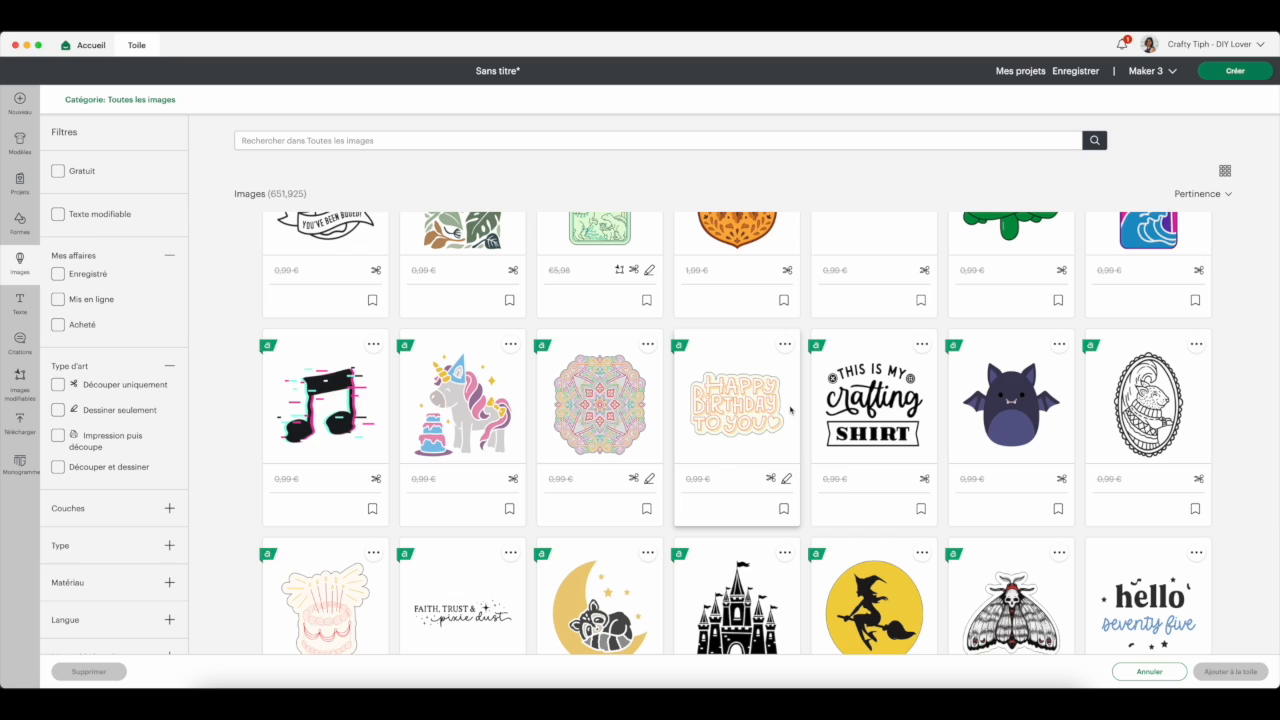
scroll(790, 410, down, 1)
scroll(790, 409, down, 1)
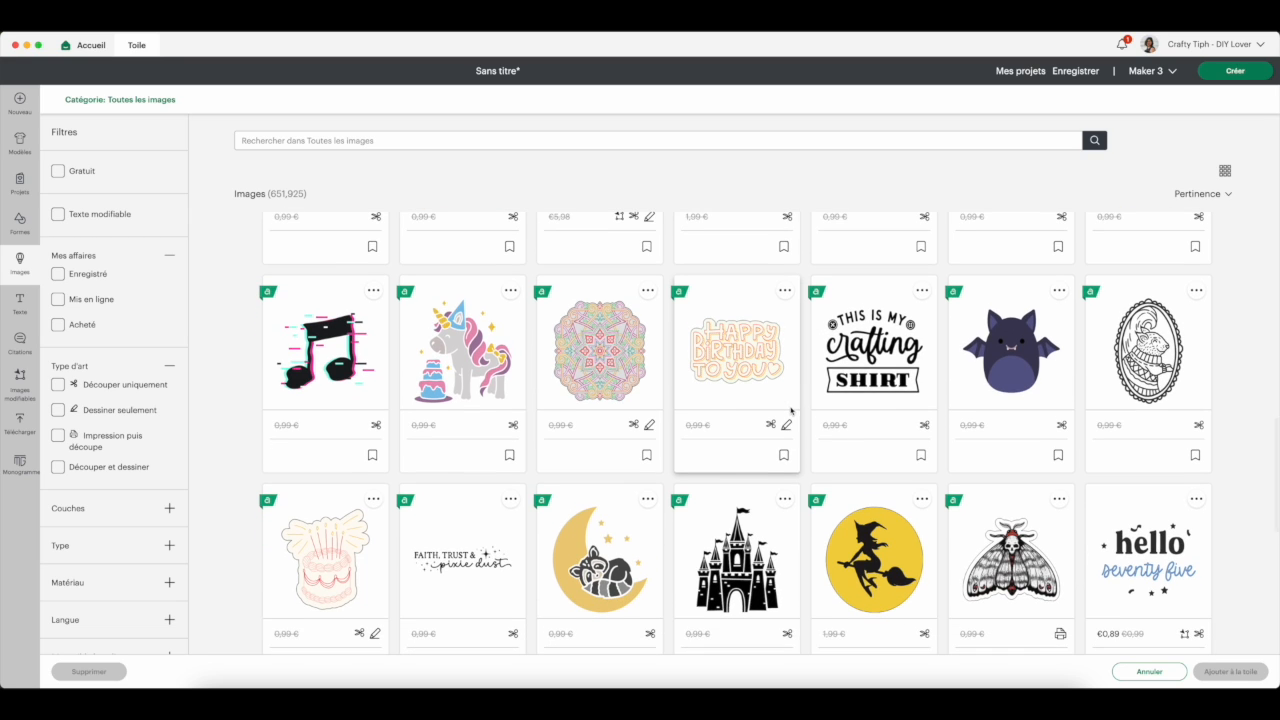
scroll(790, 410, down, 1)
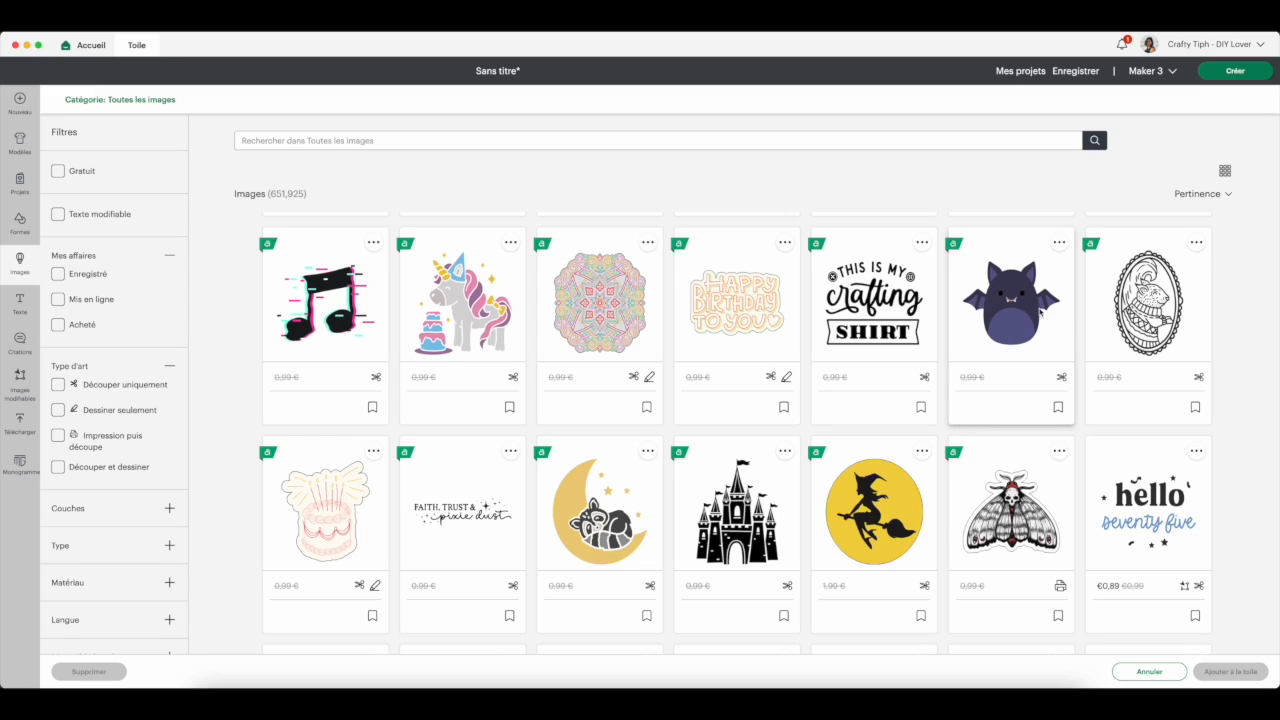
click(1013, 309)
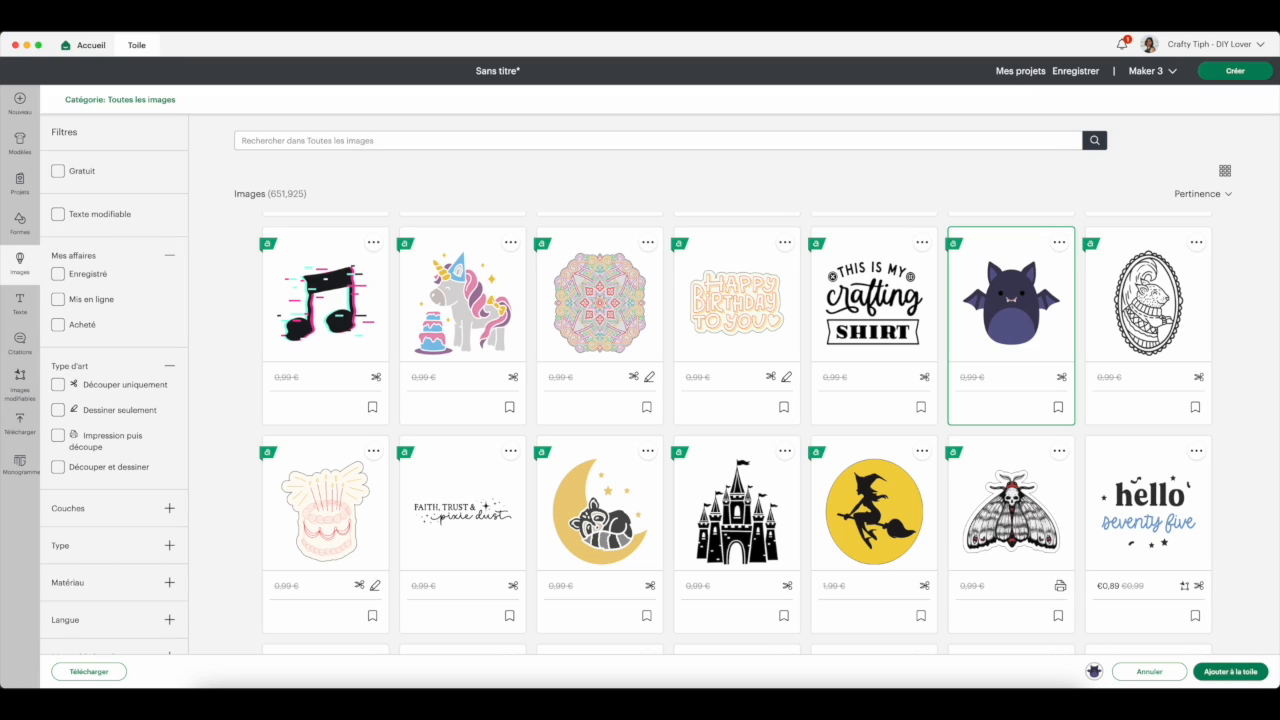
click(1230, 672)
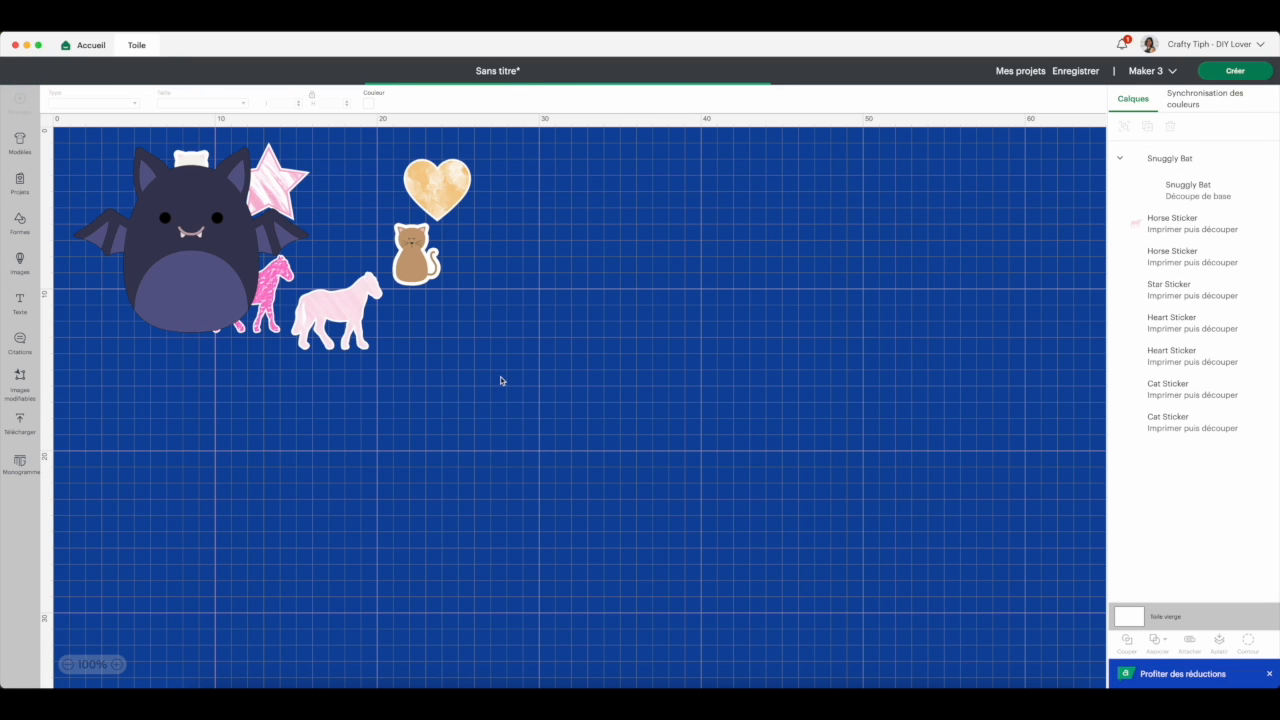
drag(211, 258, 653, 455)
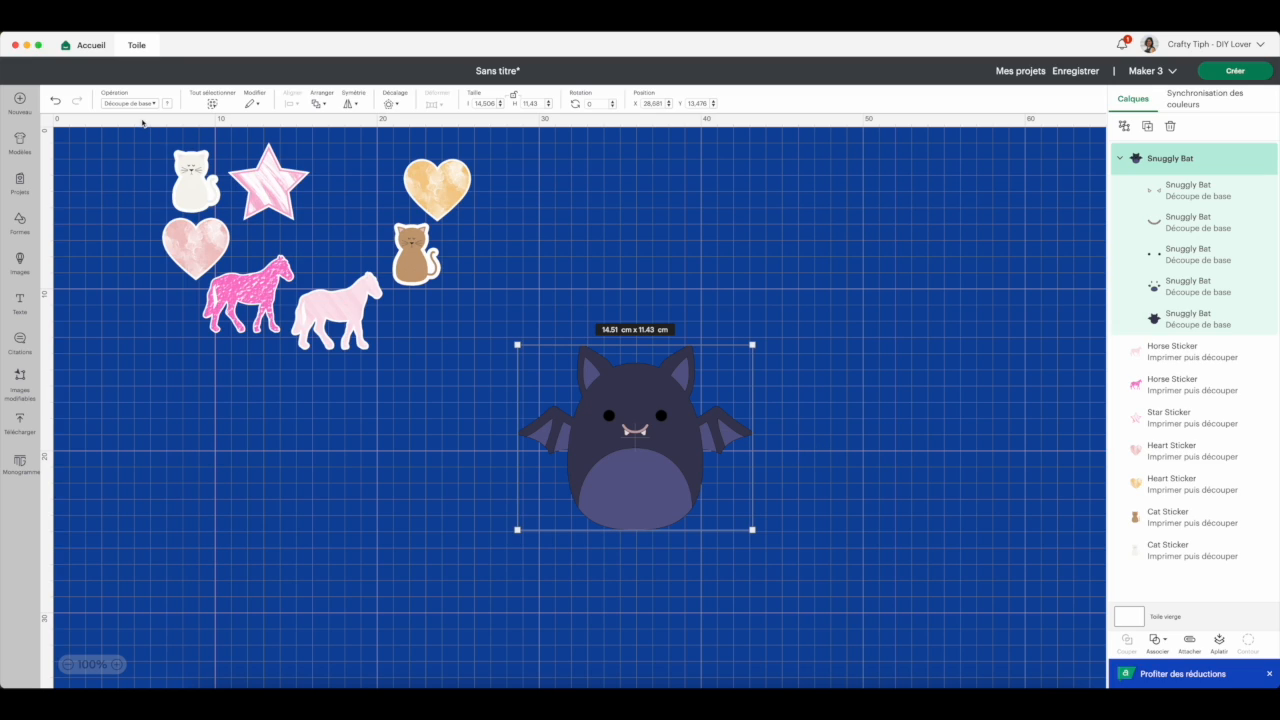
- Set the bat's operation to Imprimer puis découper and flatten its layers into one printable image
click(133, 104)
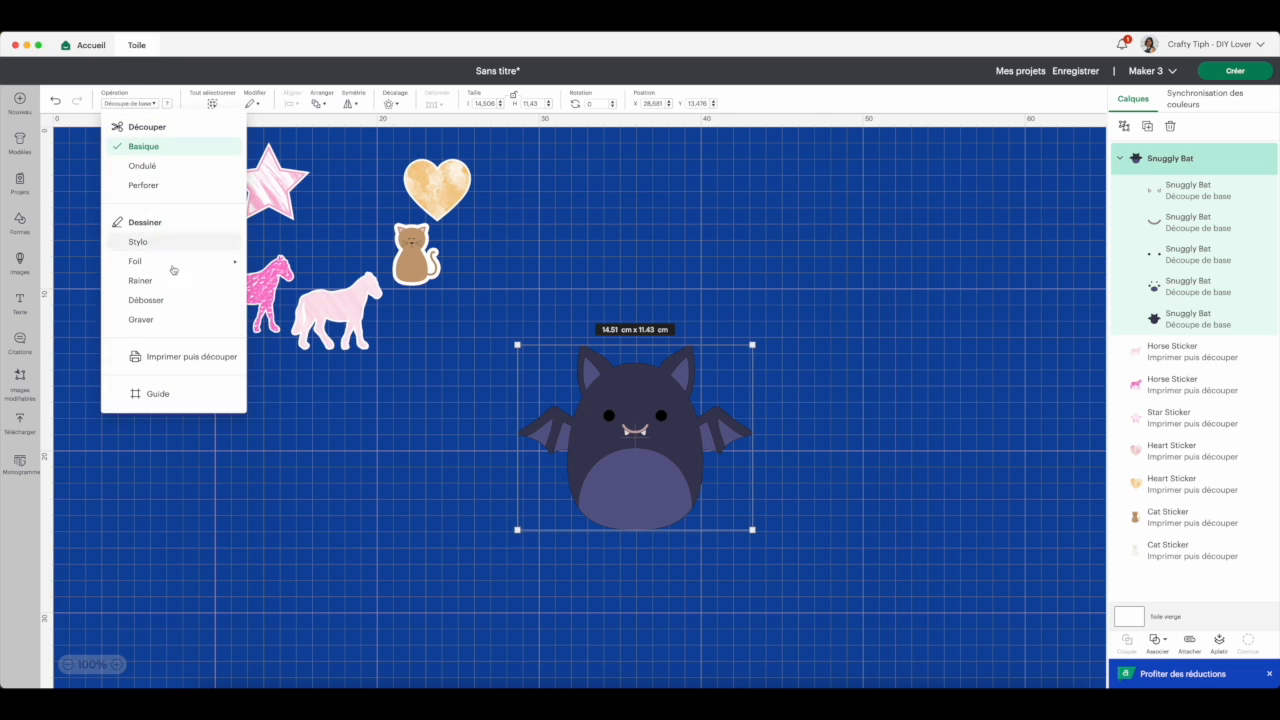
click(178, 362)
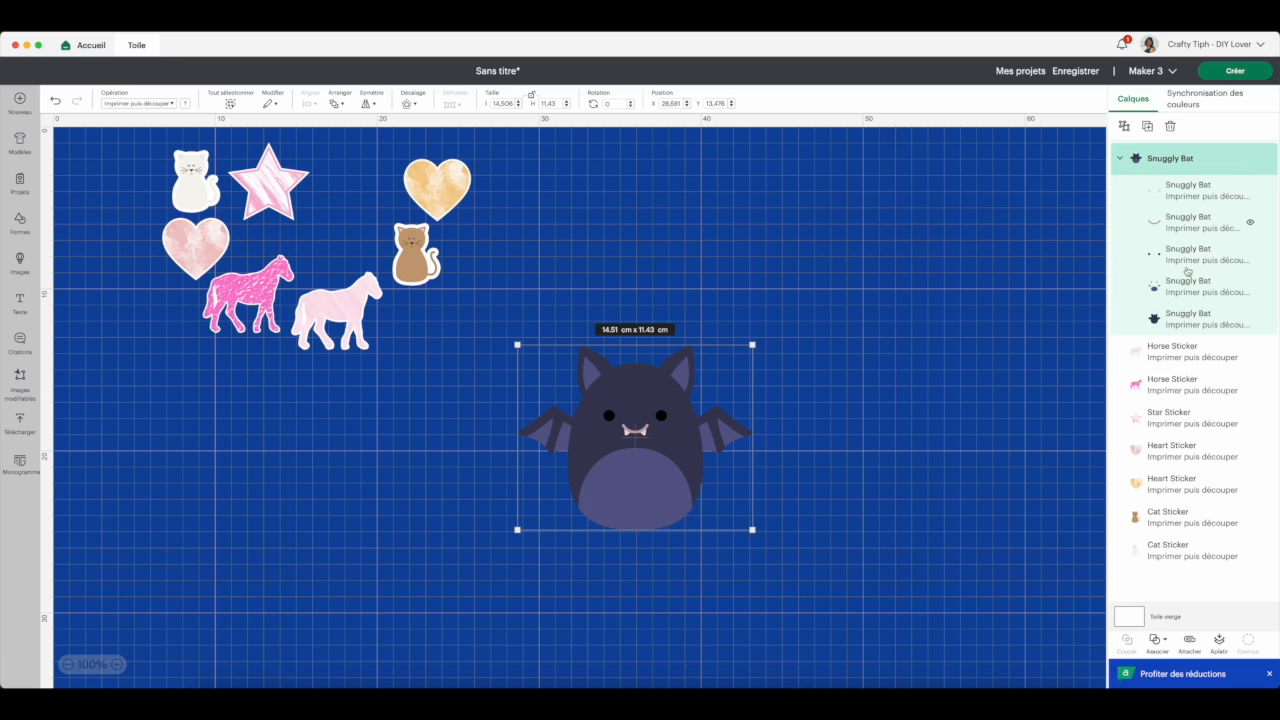
click(1219, 643)
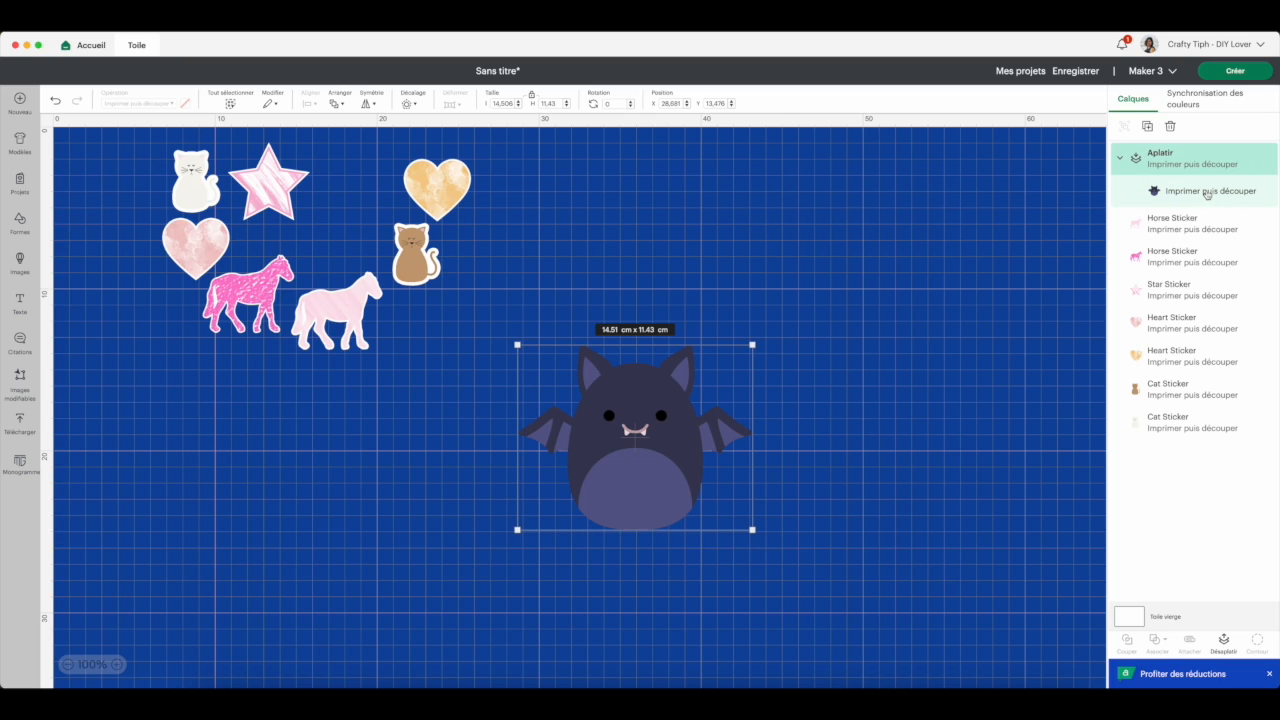
- Undo the bat's flattening and operation change, and reselect the bat
click(54, 101)
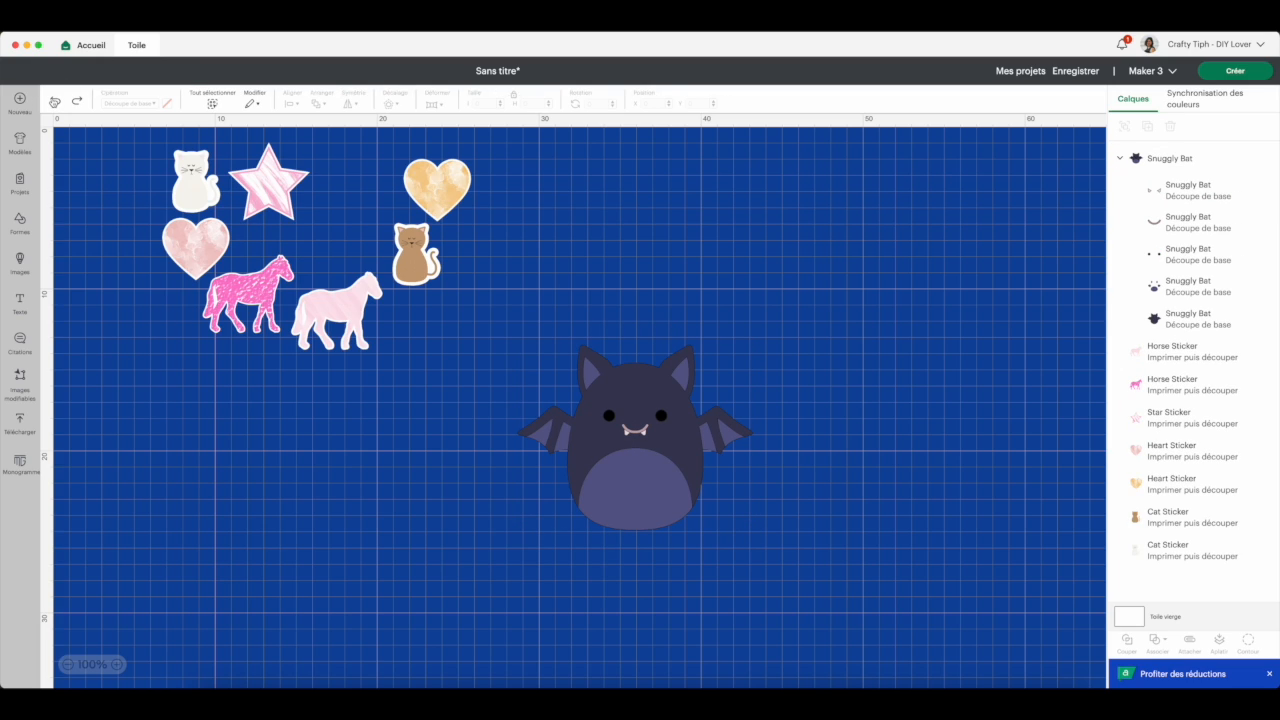
click(648, 436)
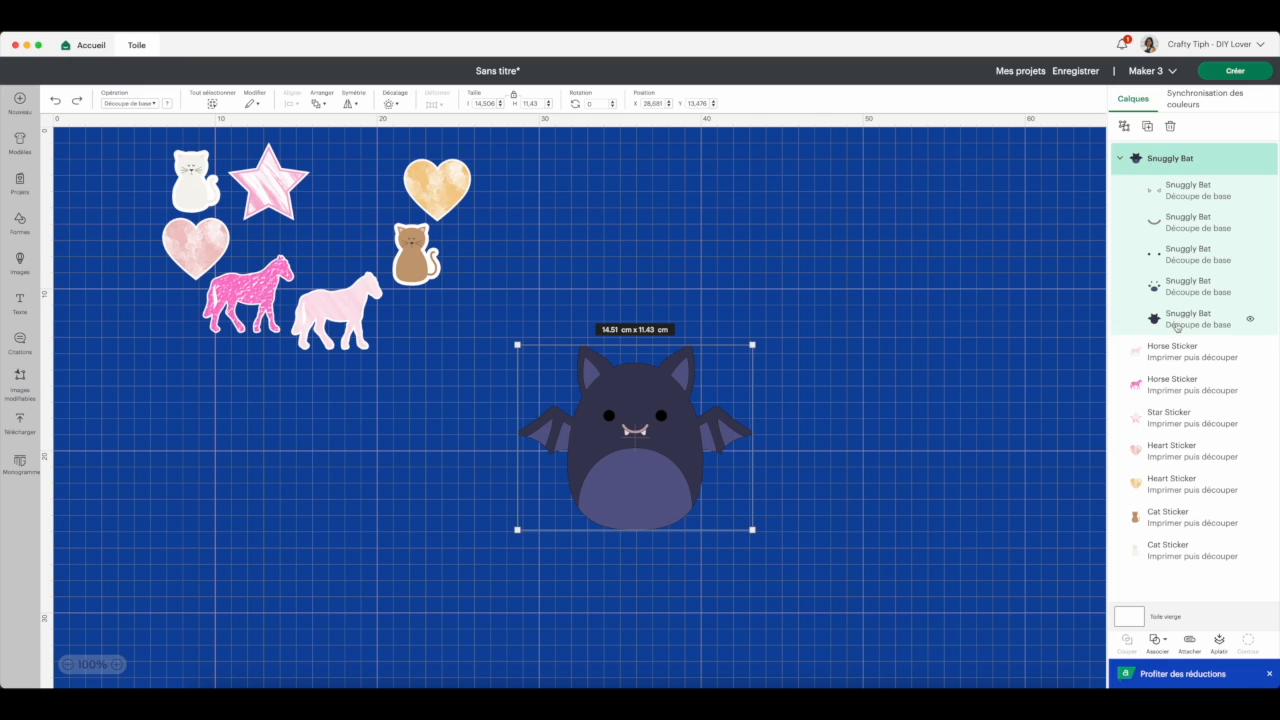
- Flatten the bat's layers into one printable image and move it up beside the other stickers
click(1219, 645)
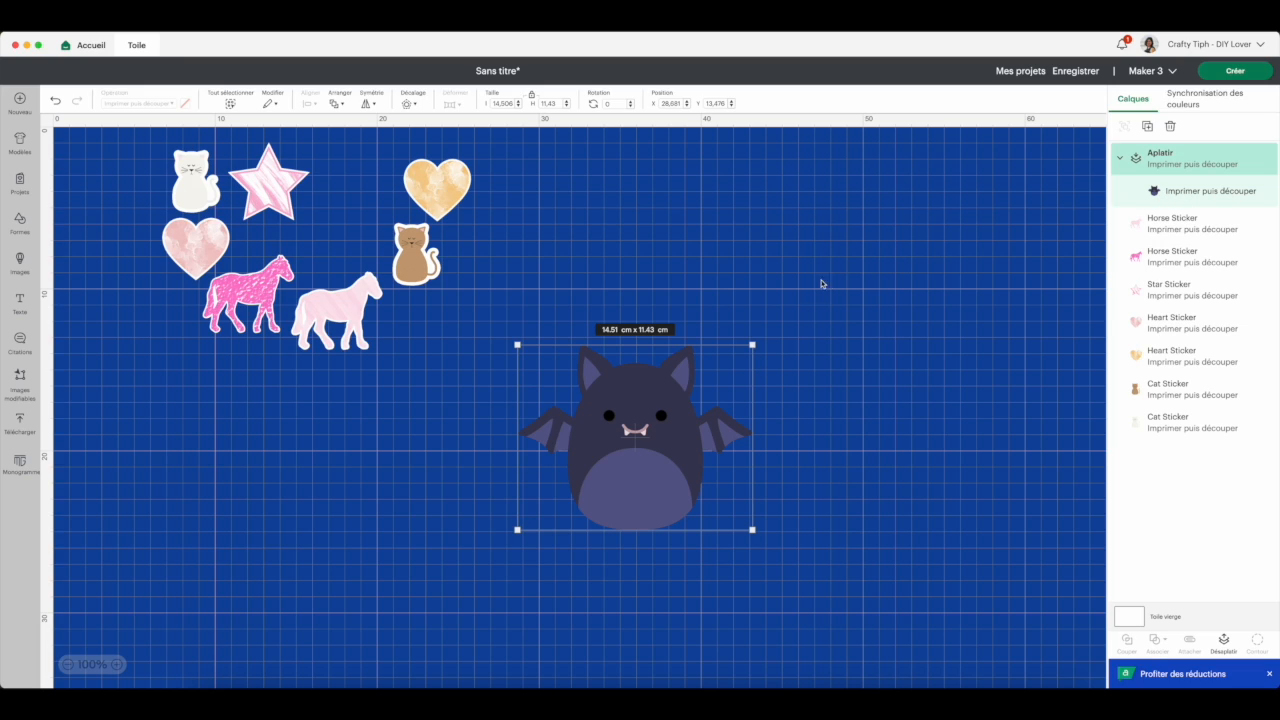
drag(685, 393, 689, 201)
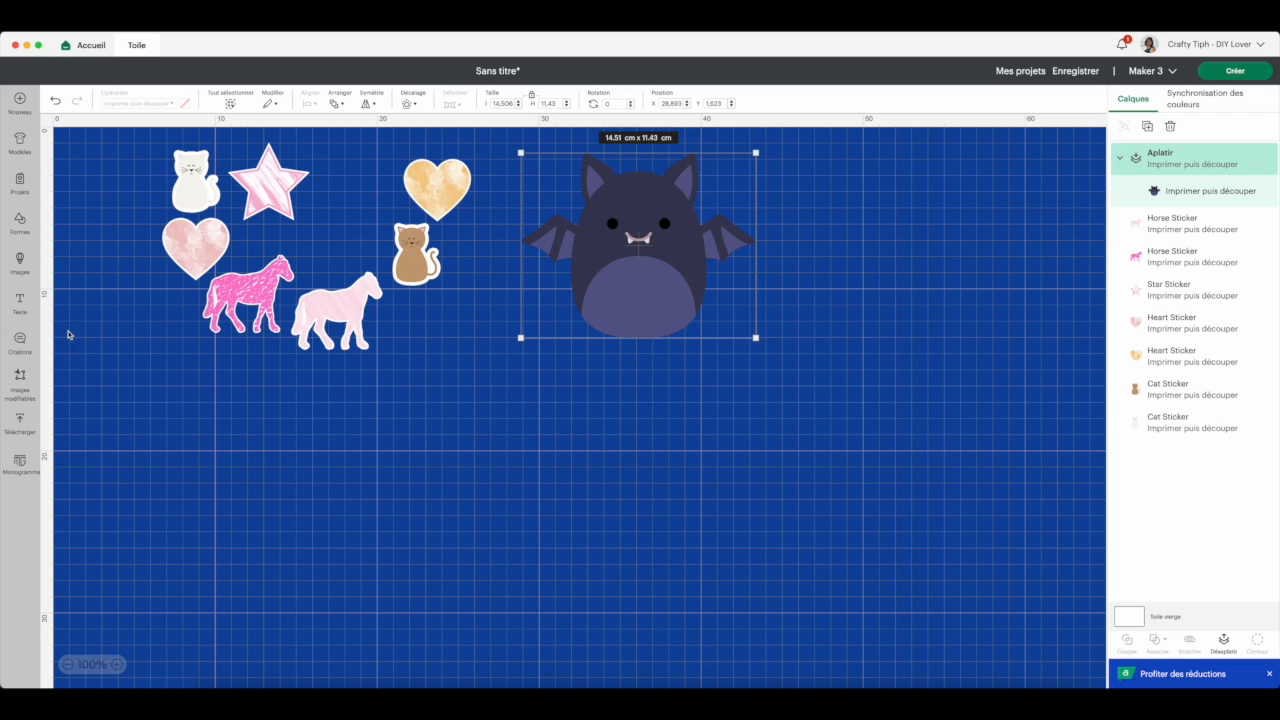
- Find the raccoon sleeping on a yellow moon in the image library, add it to the canvas and place it below the bat
click(20, 263)
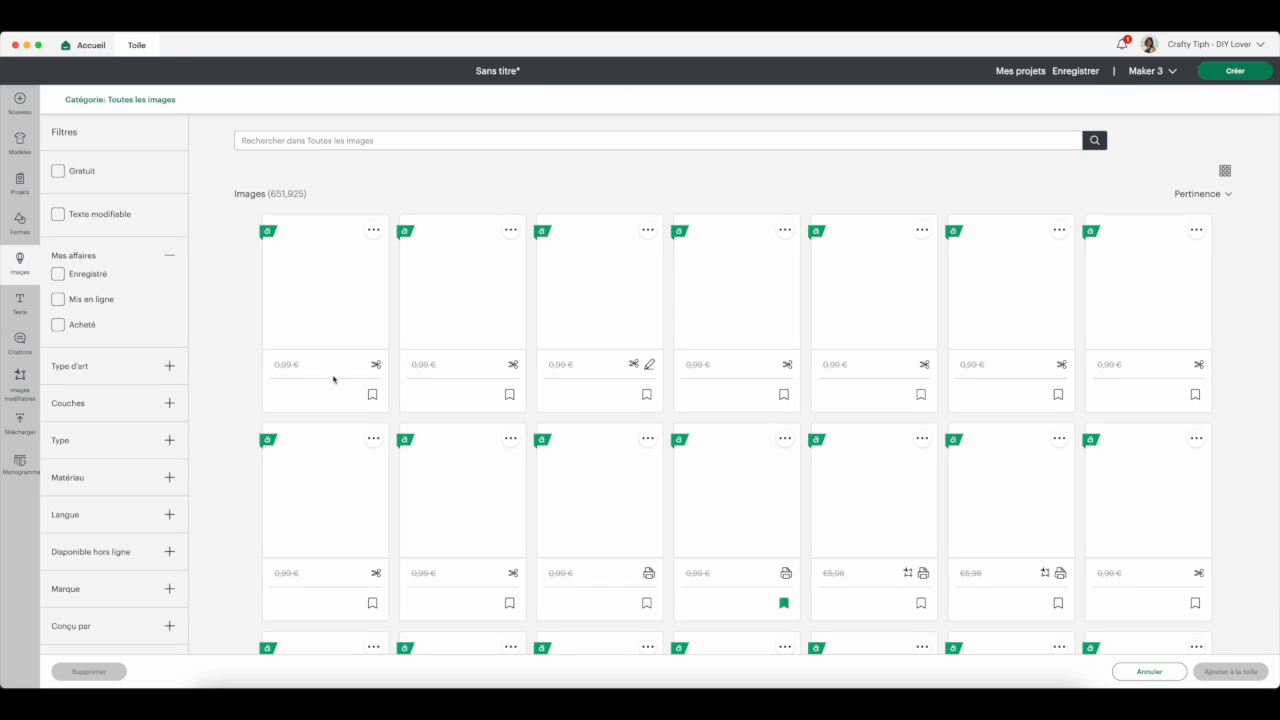
scroll(853, 508, down, 7)
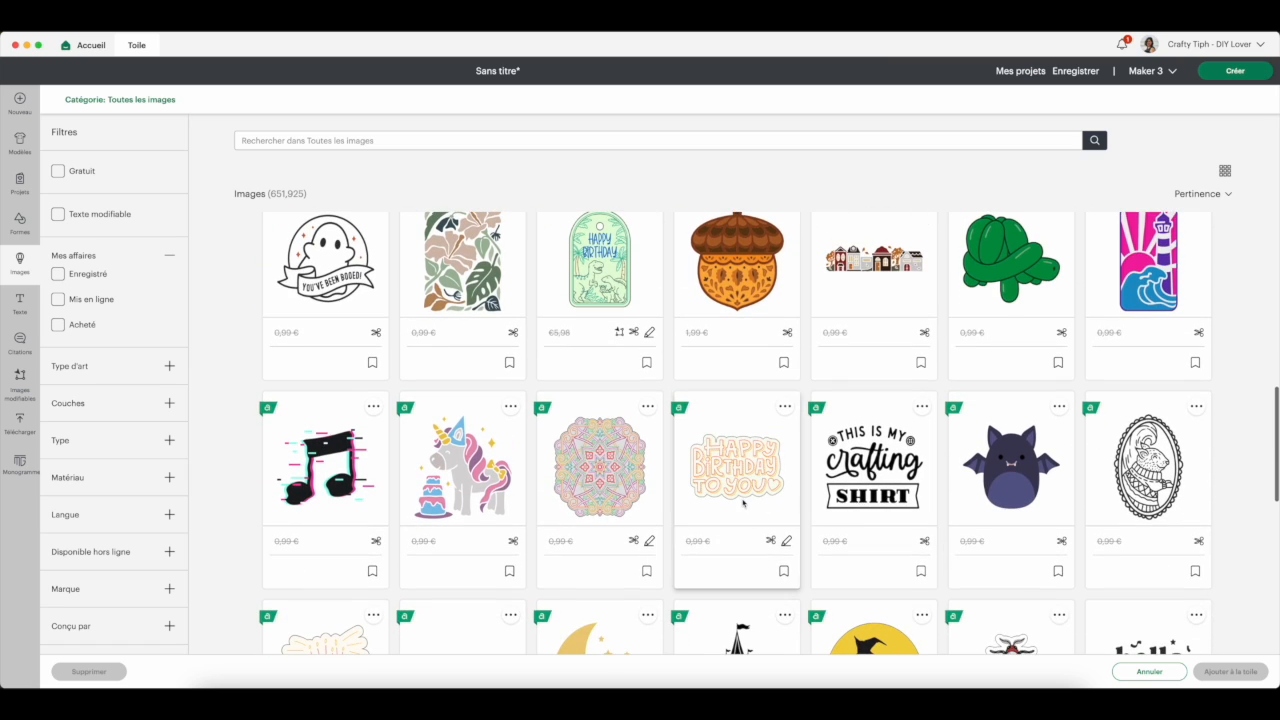
scroll(740, 505, down, 2)
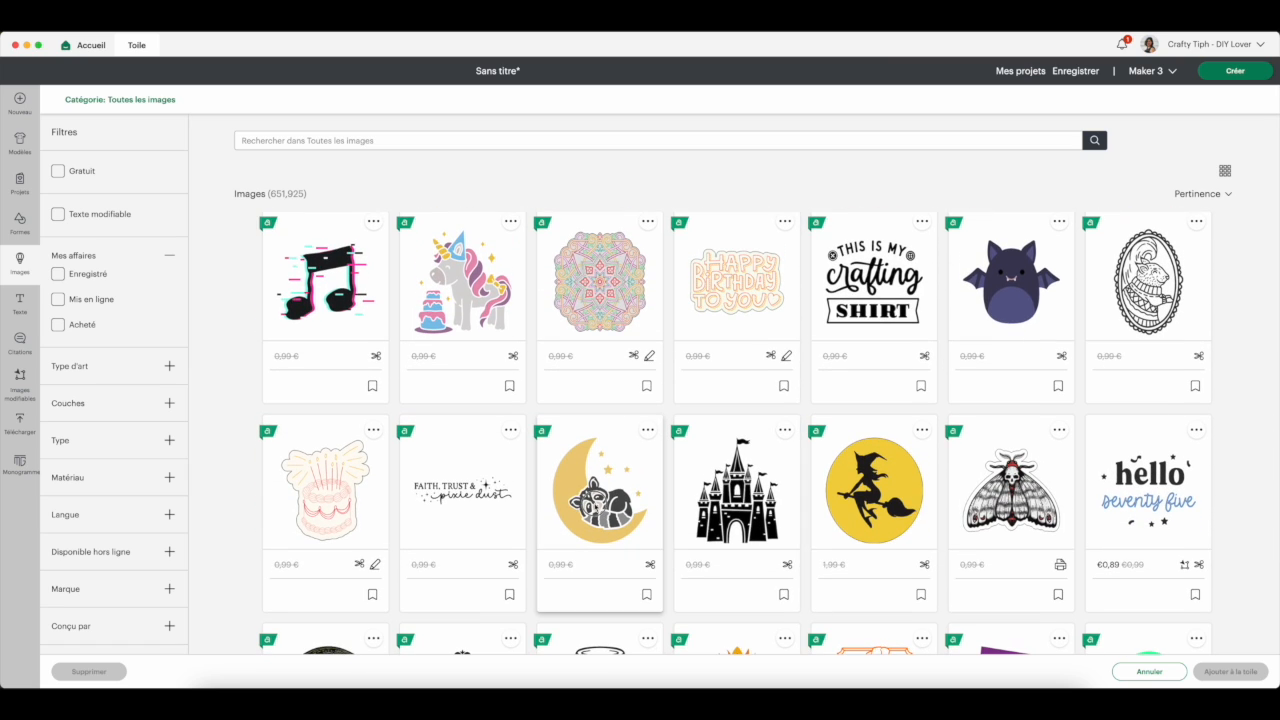
click(598, 505)
click(1236, 675)
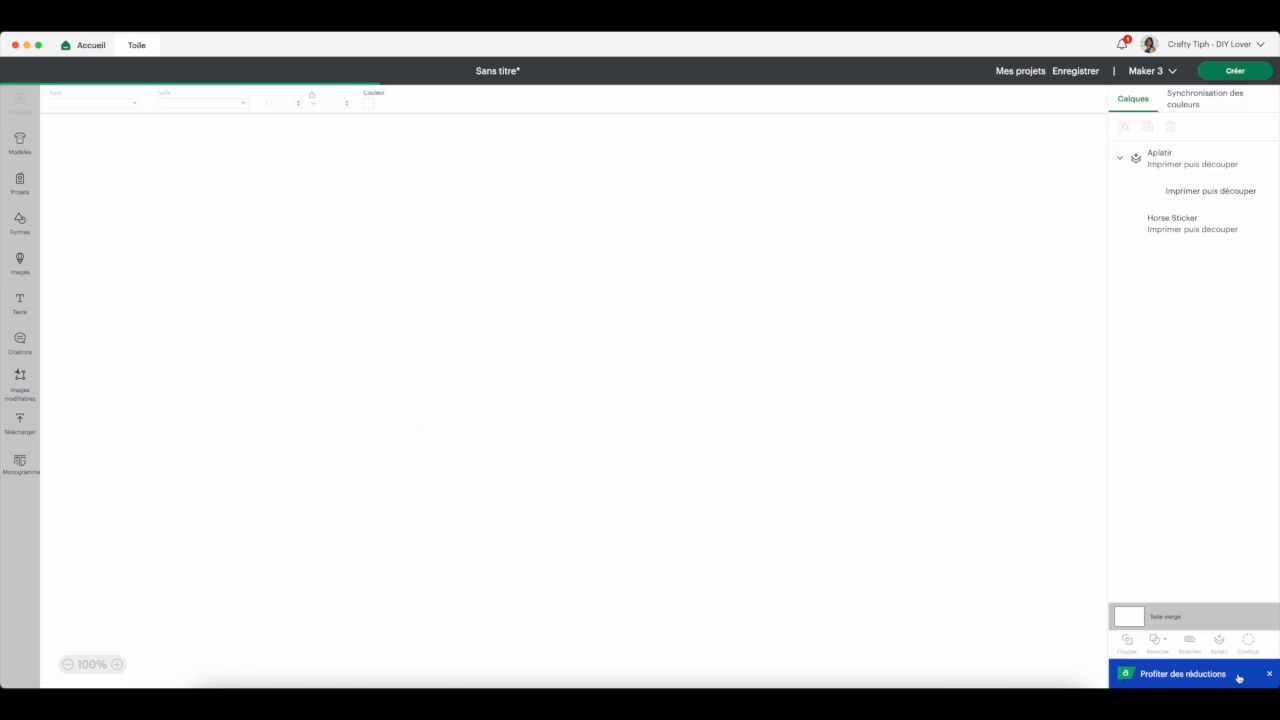
drag(193, 276, 600, 518)
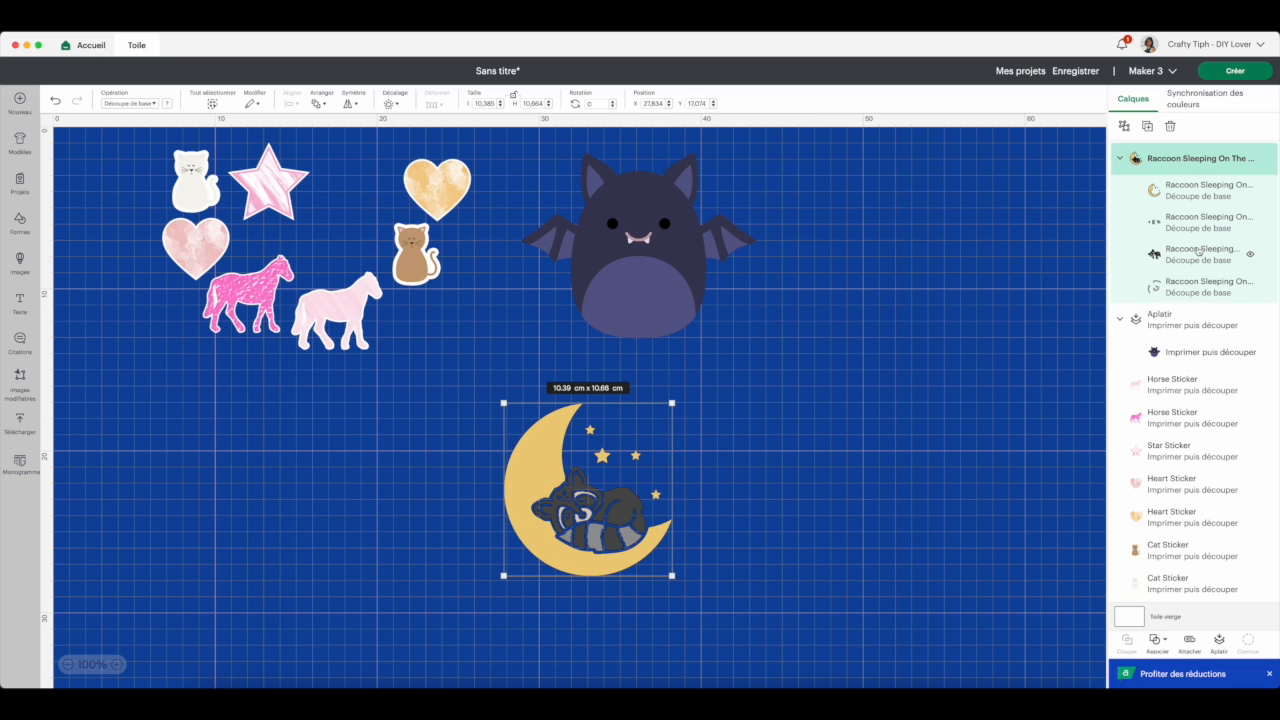
- Recolour the raccoon image's moon and stars layer from the palette to salmon pink
click(1180, 191)
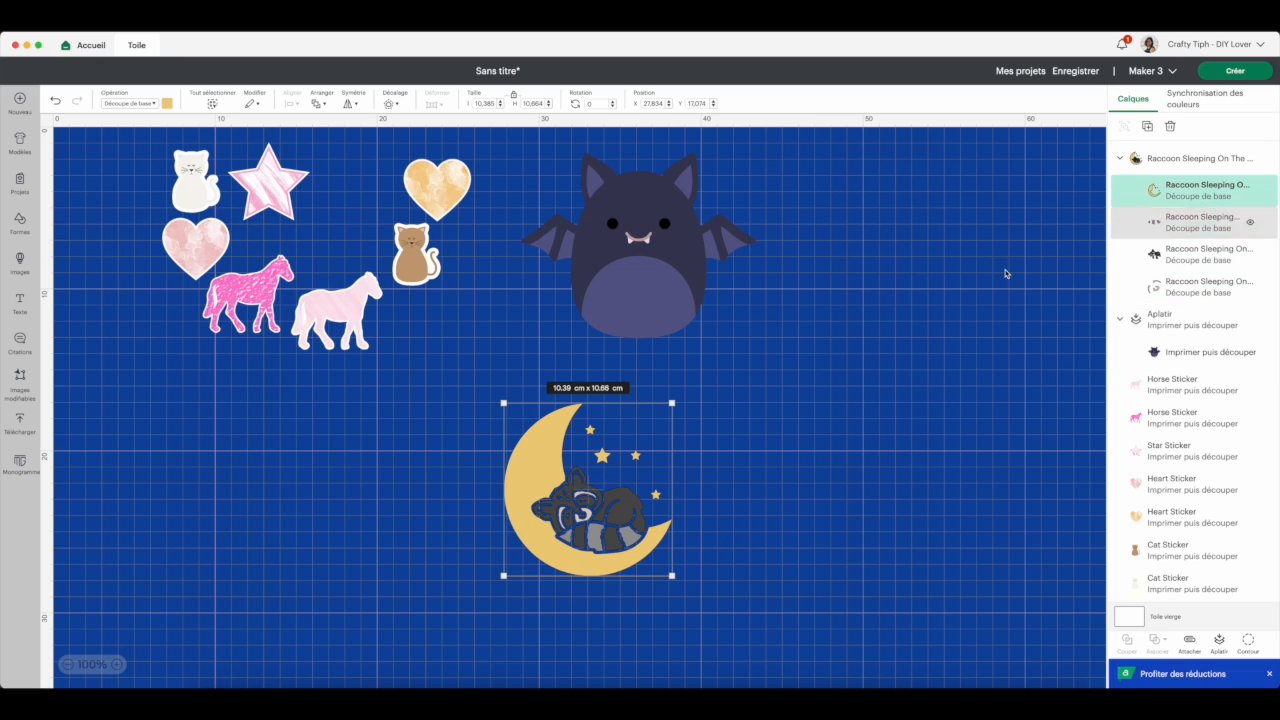
click(167, 104)
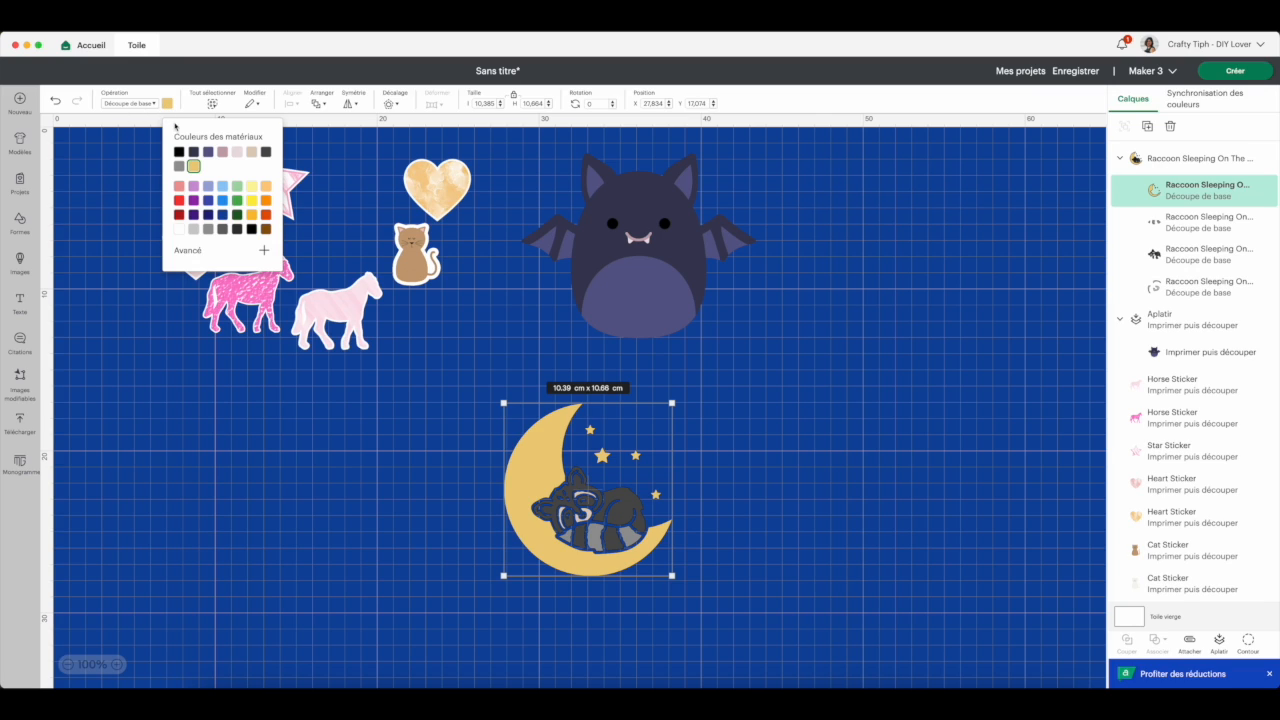
click(180, 188)
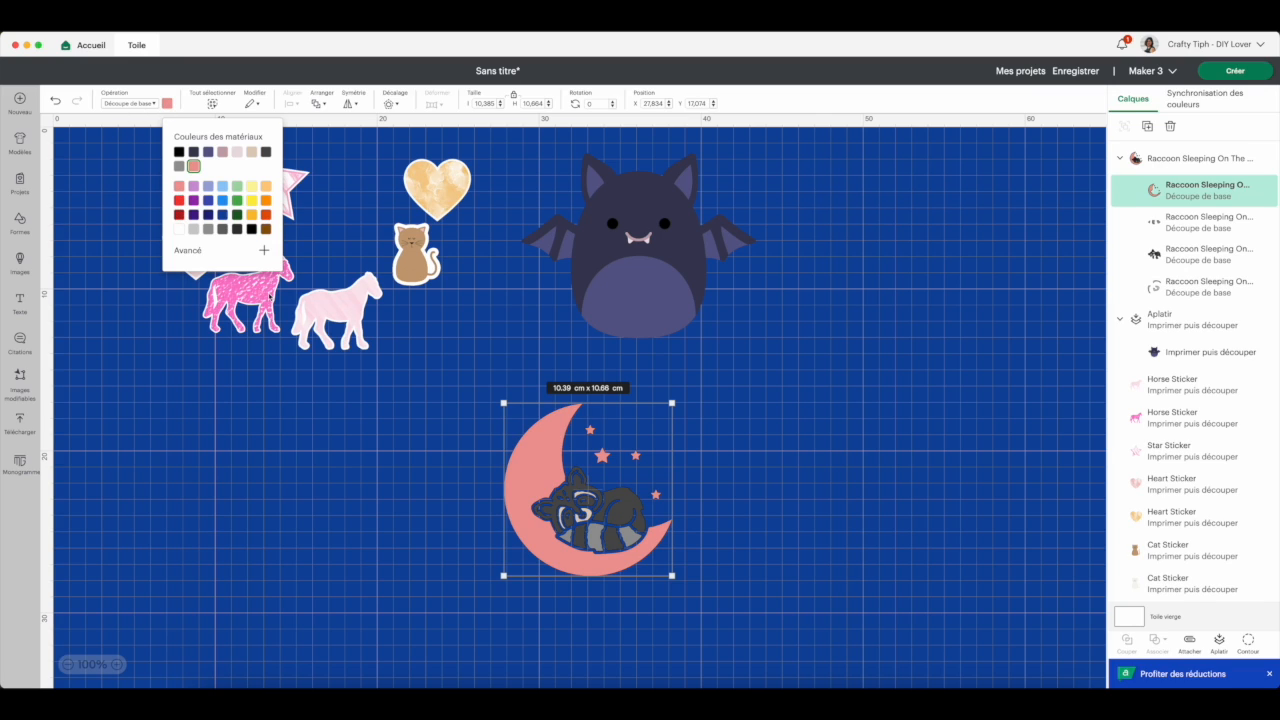
click(776, 499)
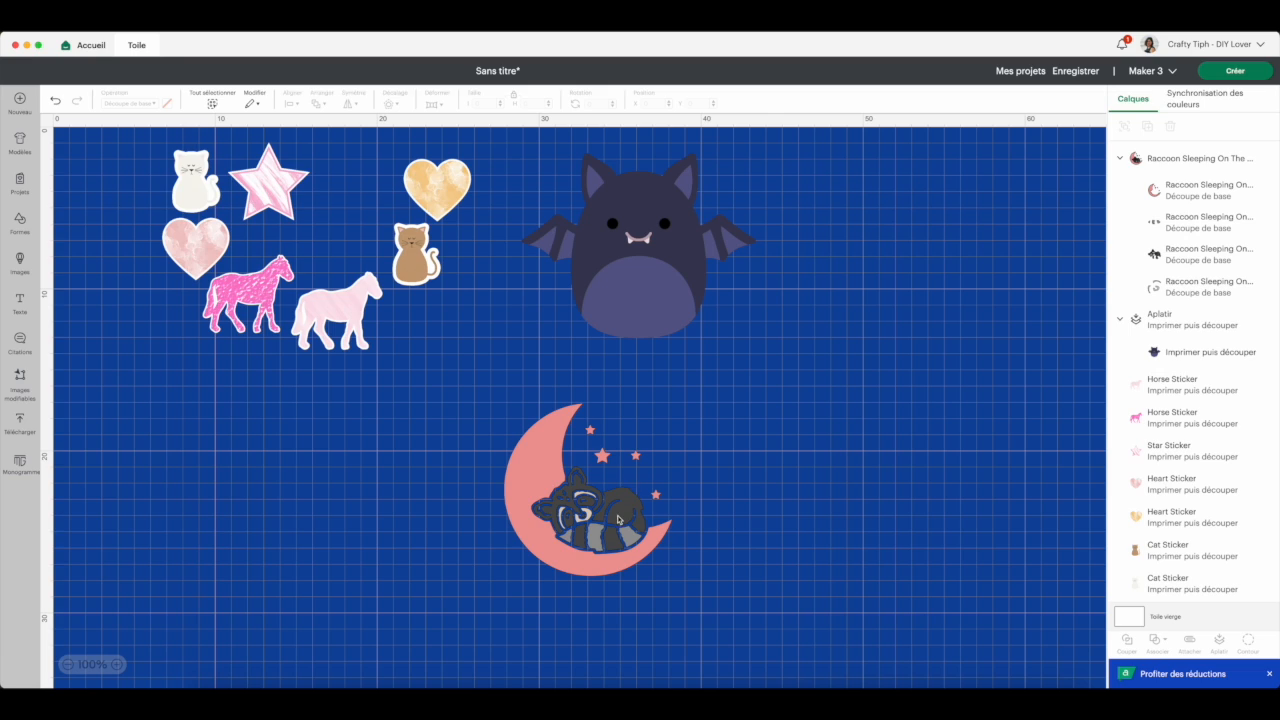
- Flatten the whole raccoon image and add a 1.129 cm offset around it with rounded corners
click(1176, 160)
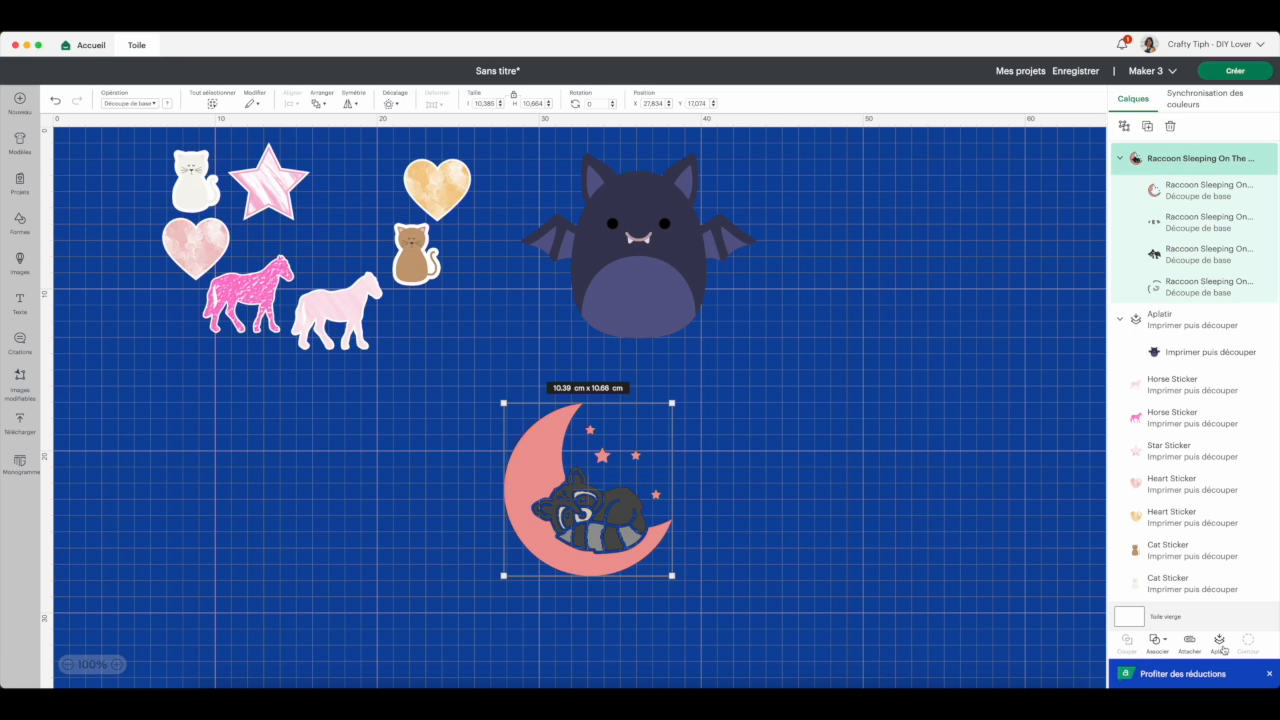
click(1222, 647)
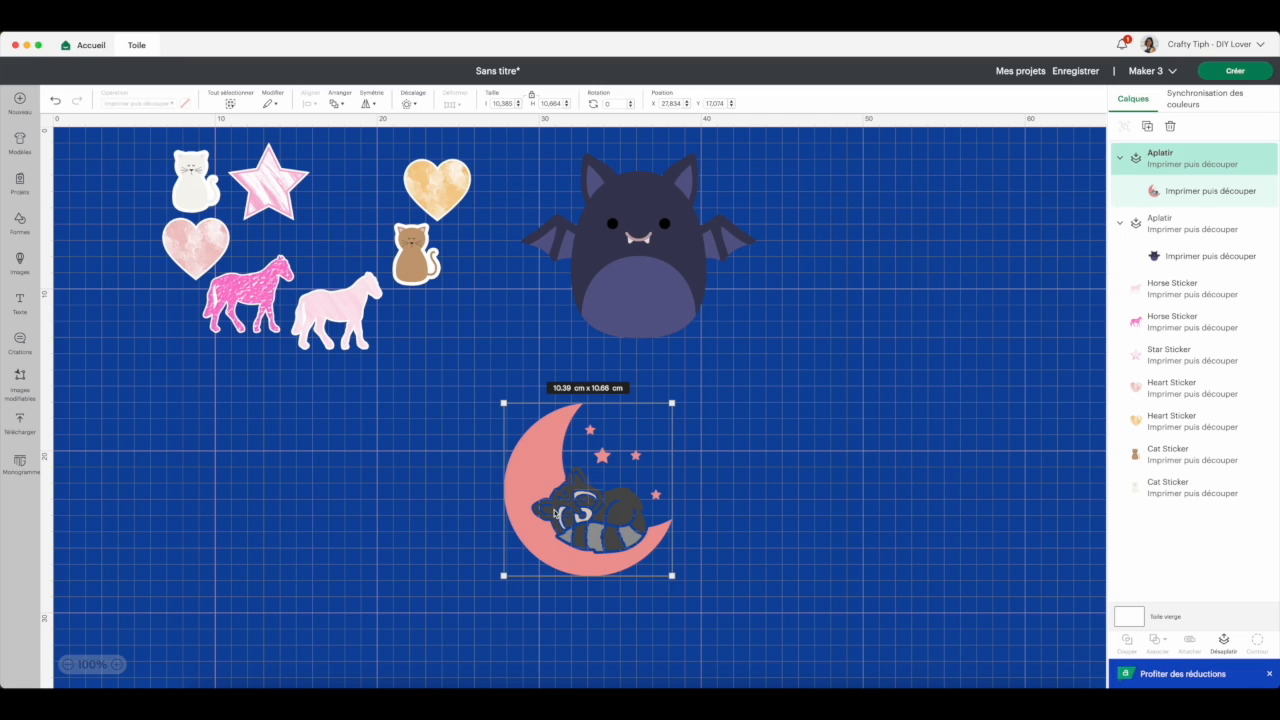
click(408, 104)
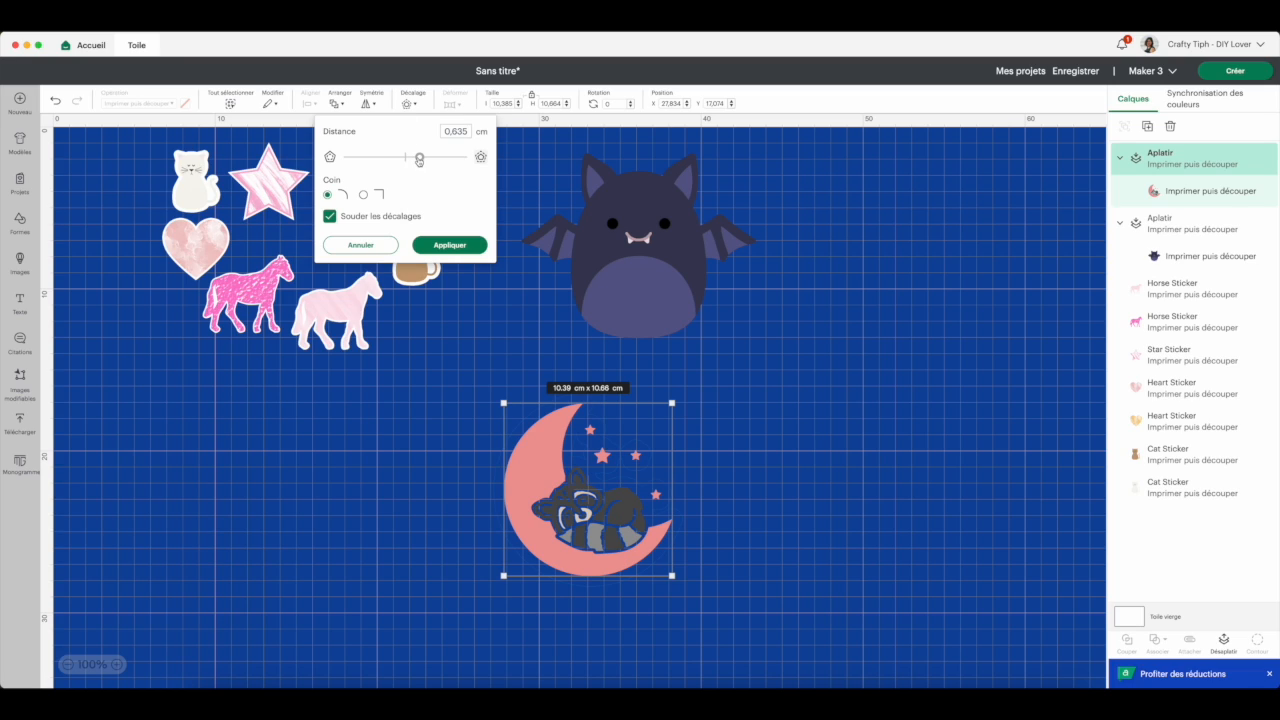
drag(419, 160, 414, 160)
drag(413, 157, 430, 157)
click(447, 245)
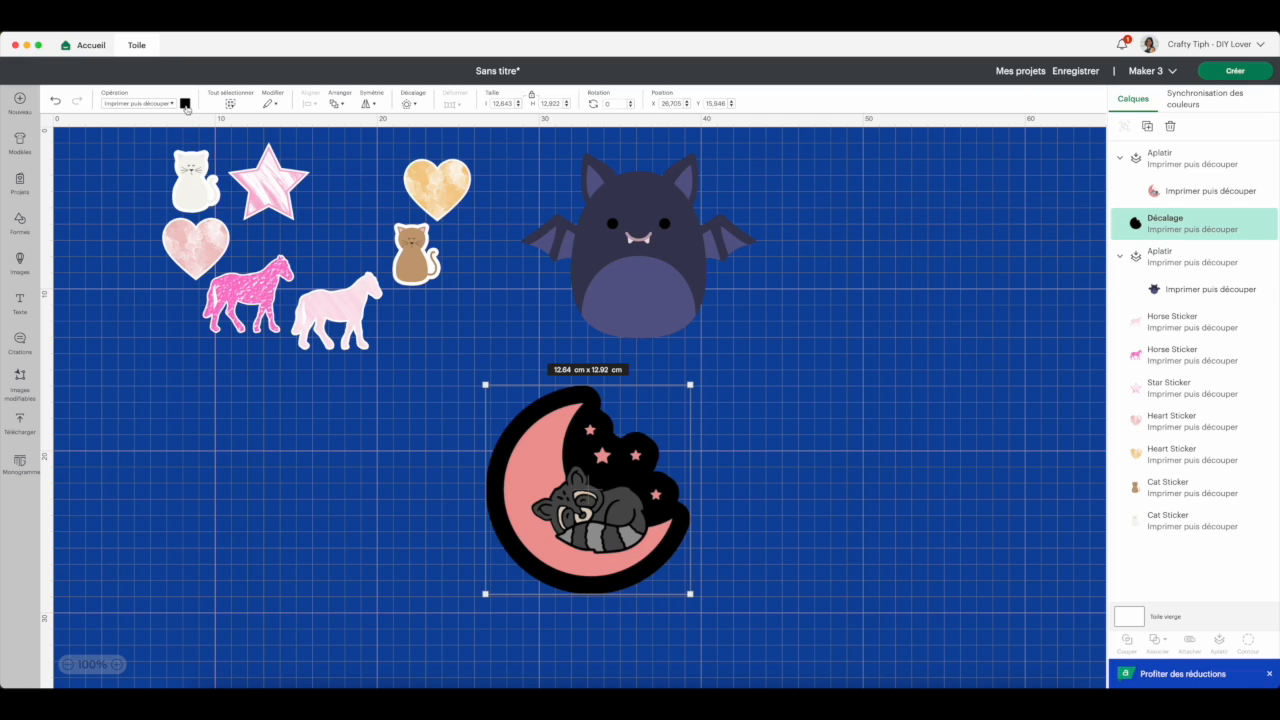
- Colour the raccoon's offset white and flatten it together with the raccoon image into one sticker
click(185, 104)
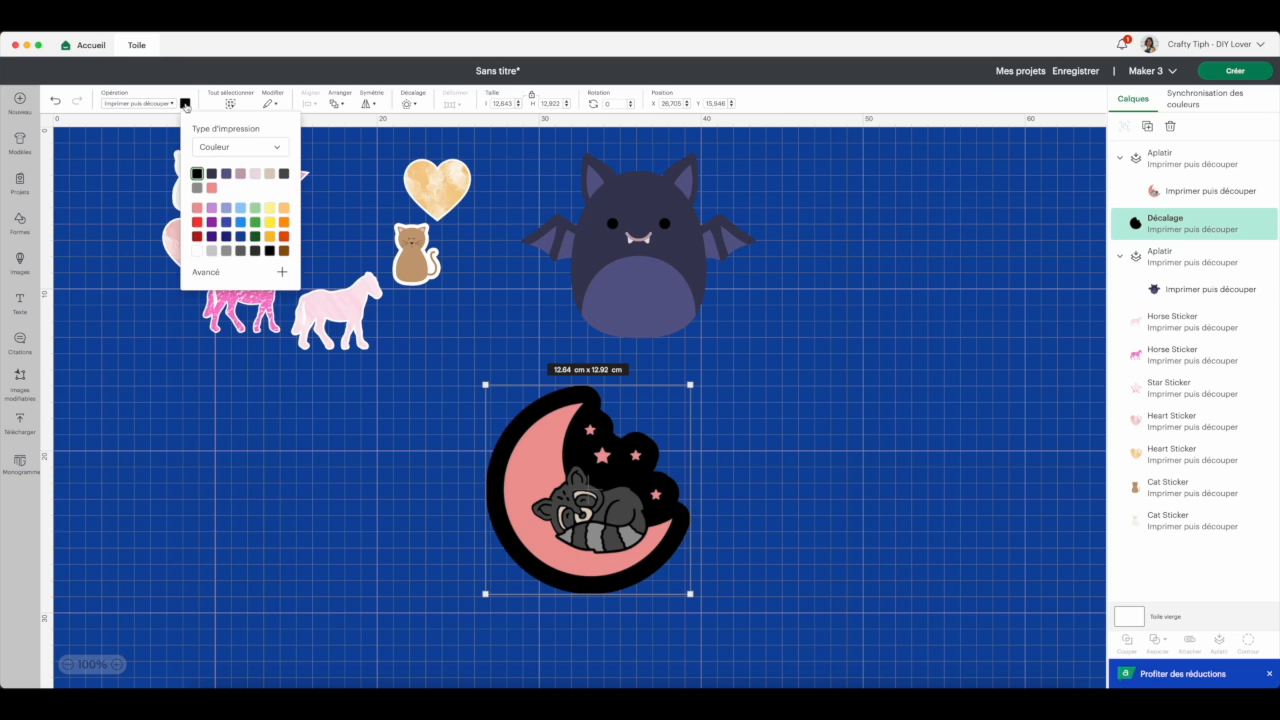
click(197, 252)
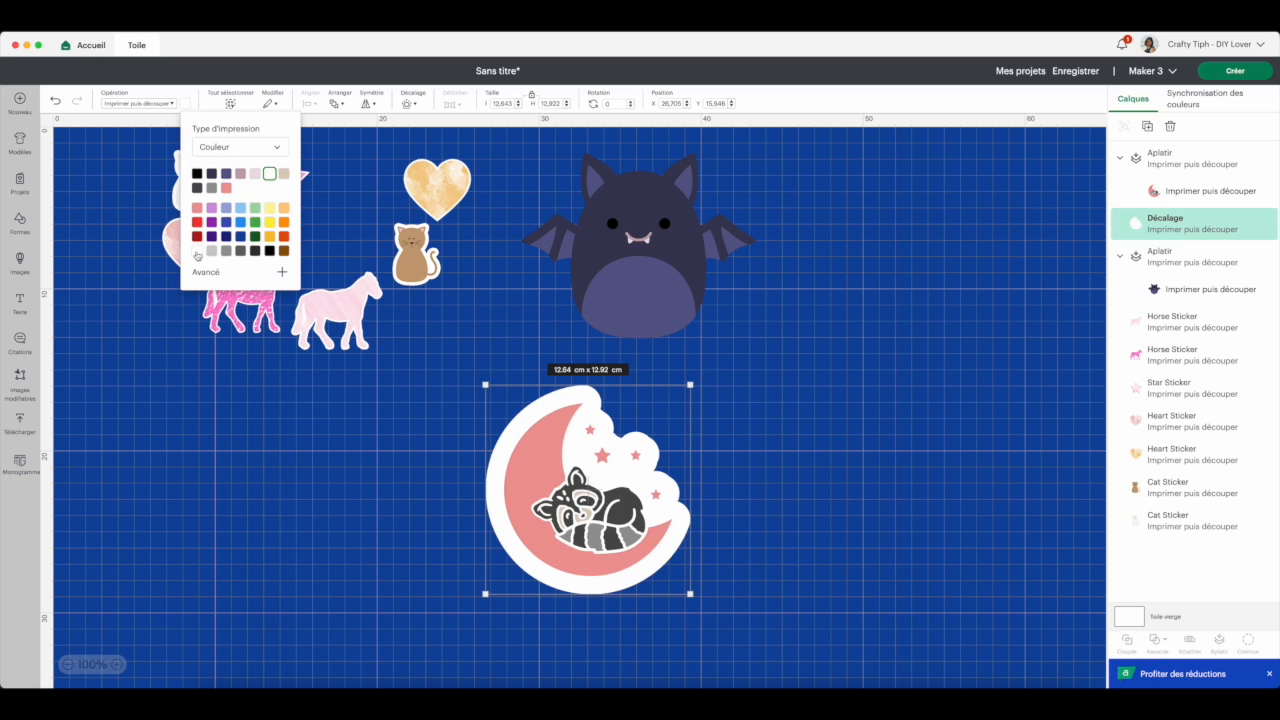
click(719, 464)
drag(763, 445, 469, 573)
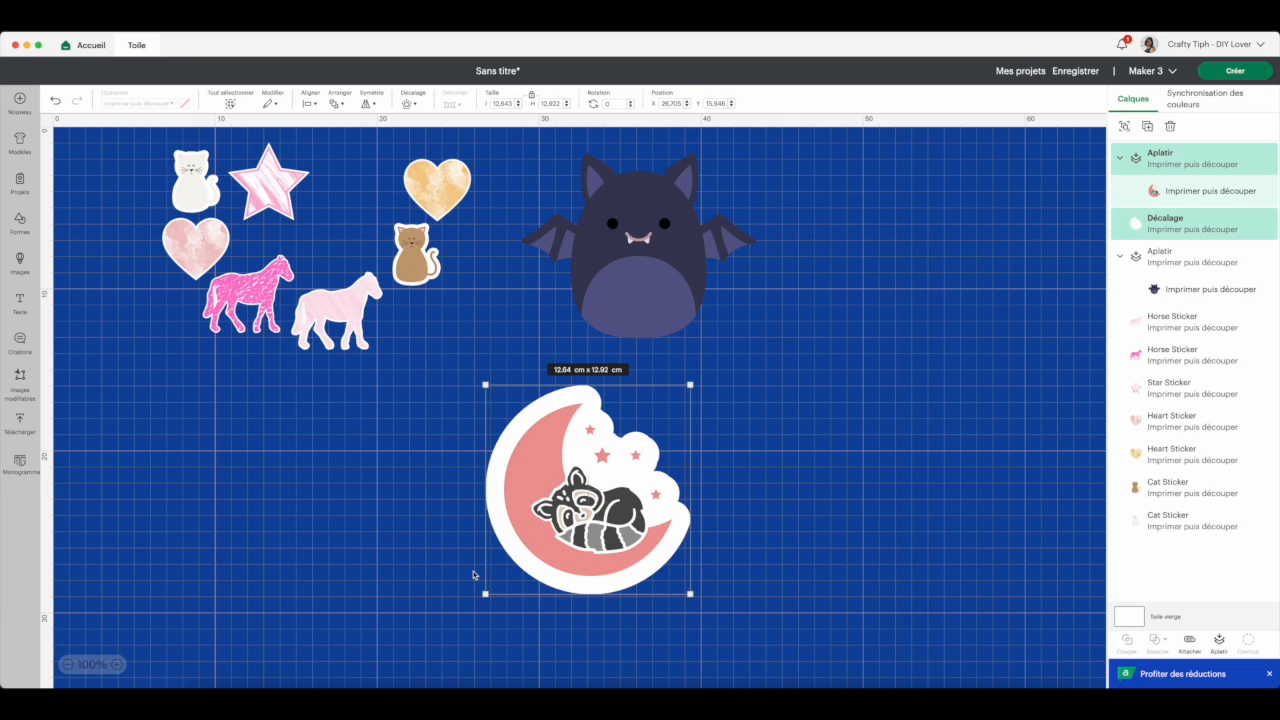
click(1220, 643)
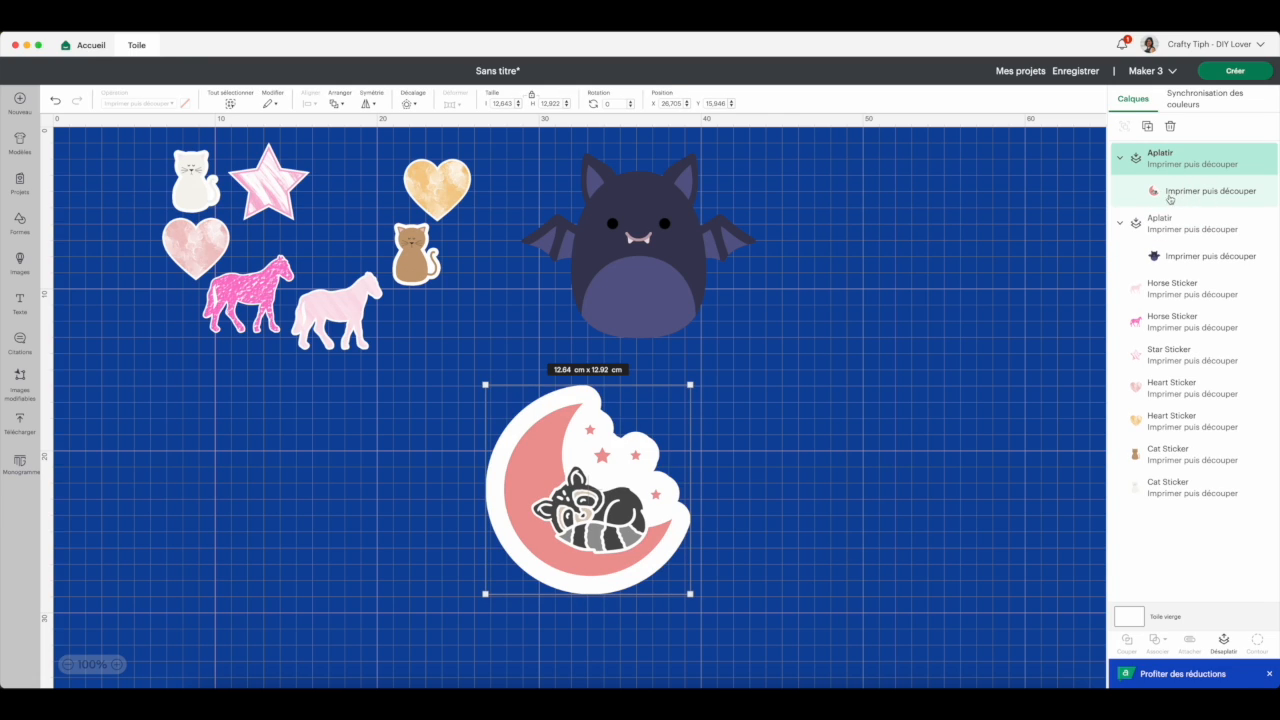
click(750, 484)
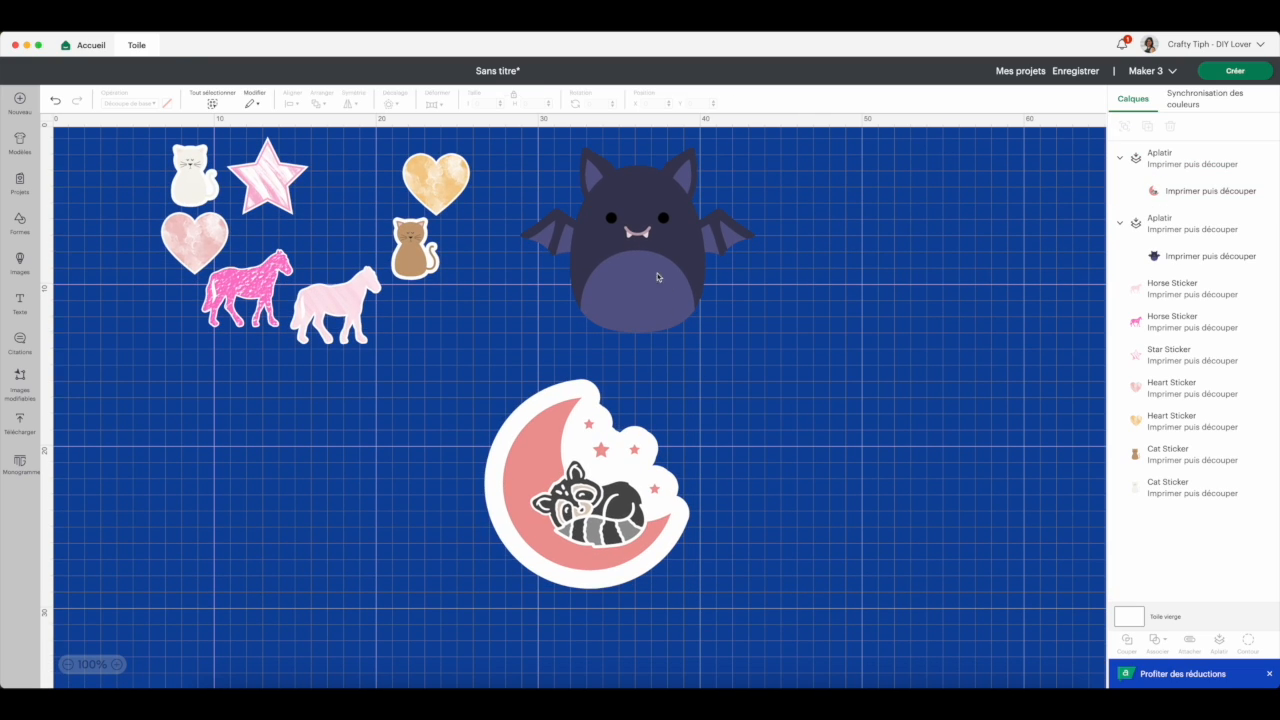
- Add a narrow offset with rounded corners around the flattened bat
click(640, 253)
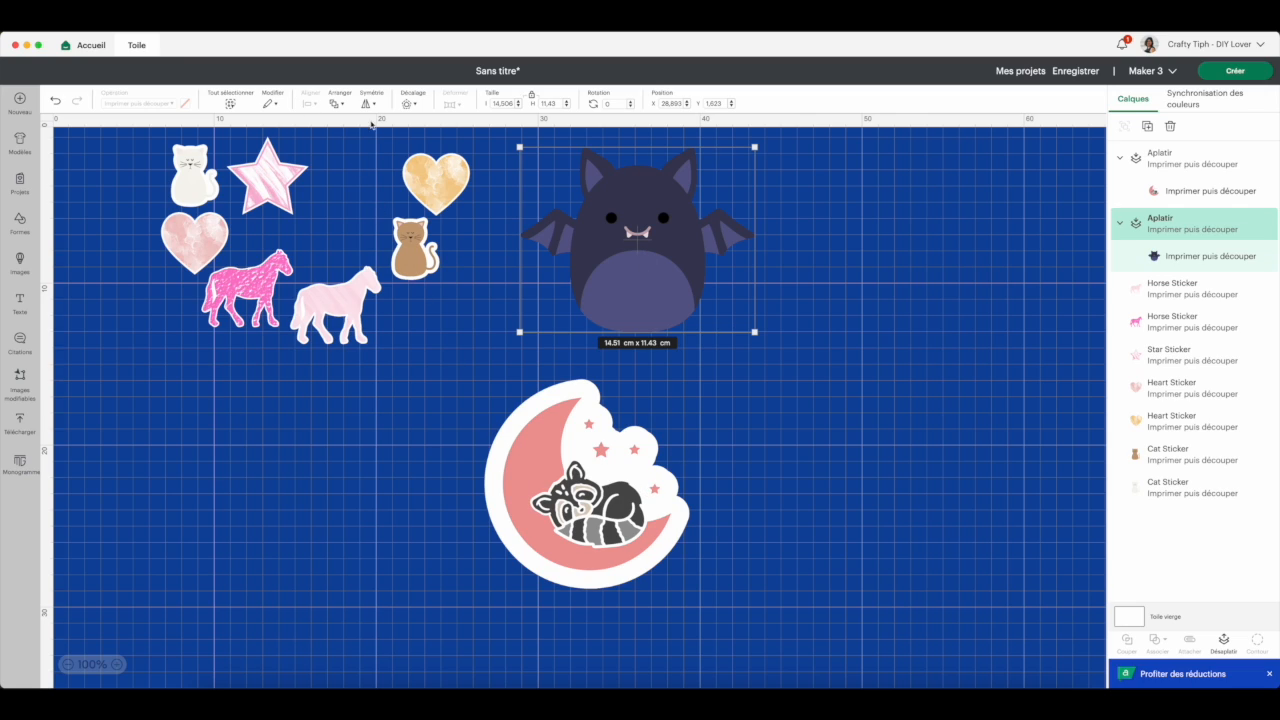
click(407, 104)
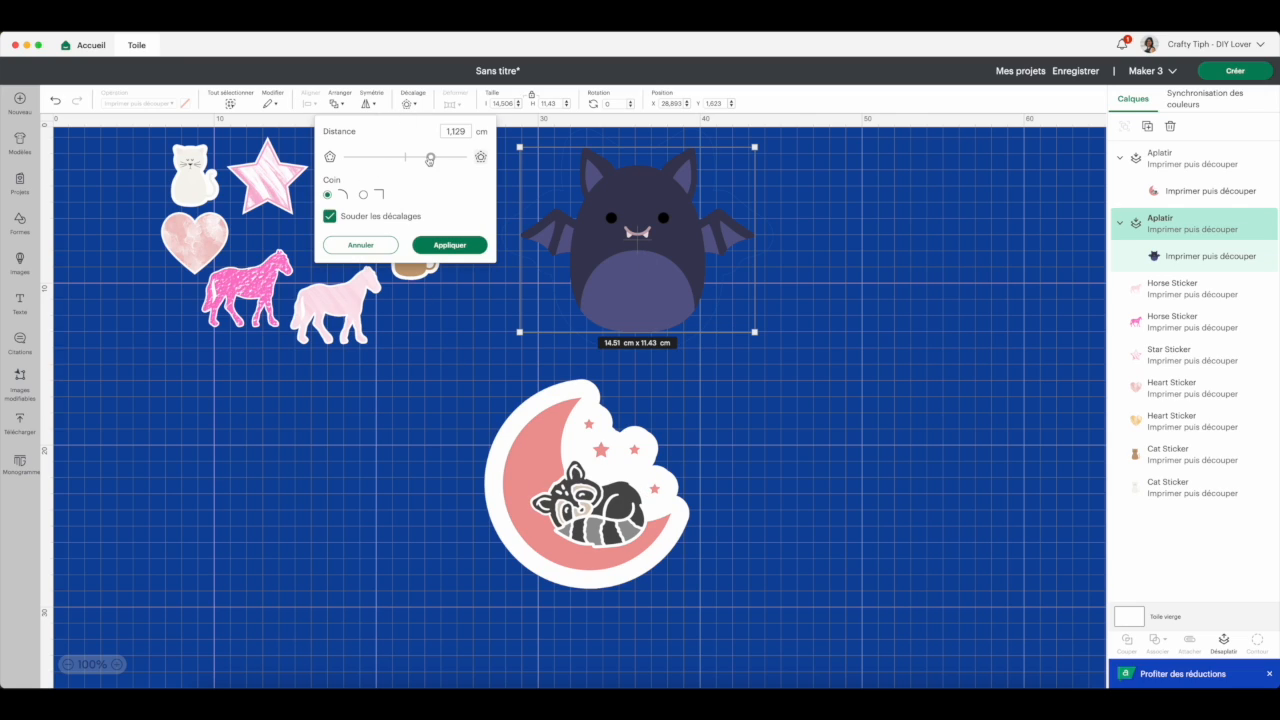
drag(428, 157, 411, 164)
click(441, 247)
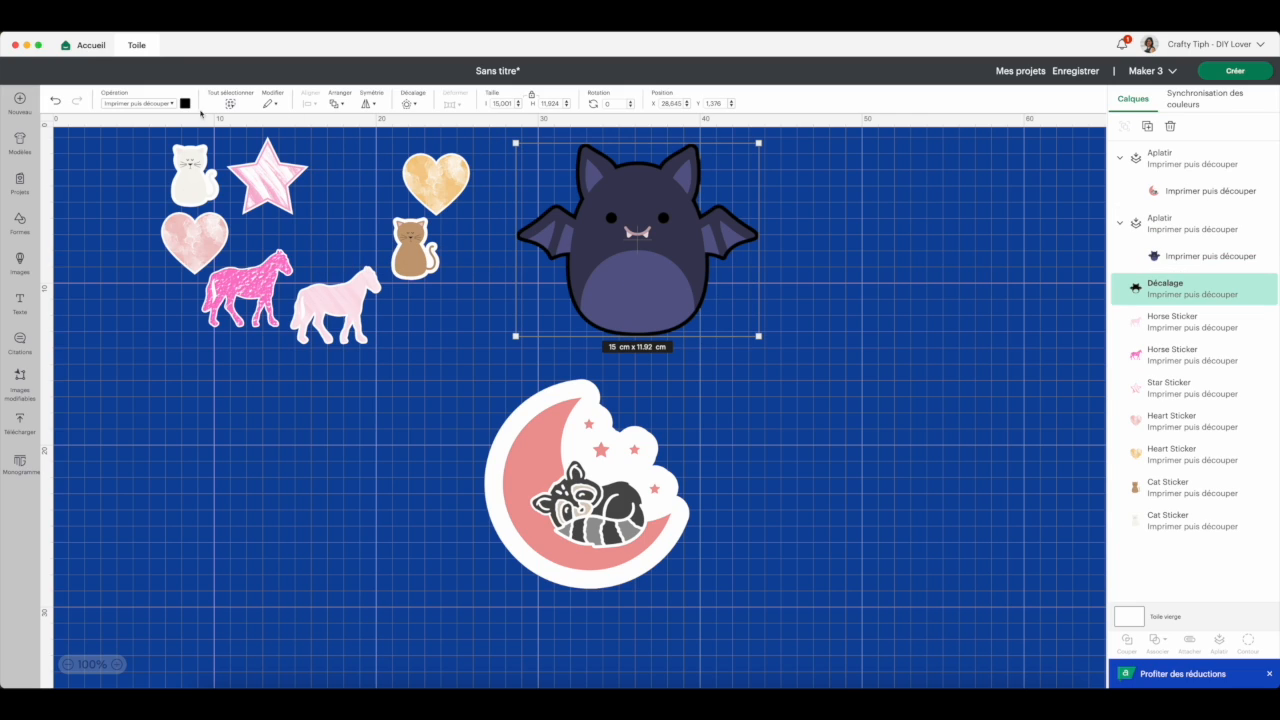
- Colour the bat's offset white and flatten it together with the bat into one sticker
click(185, 104)
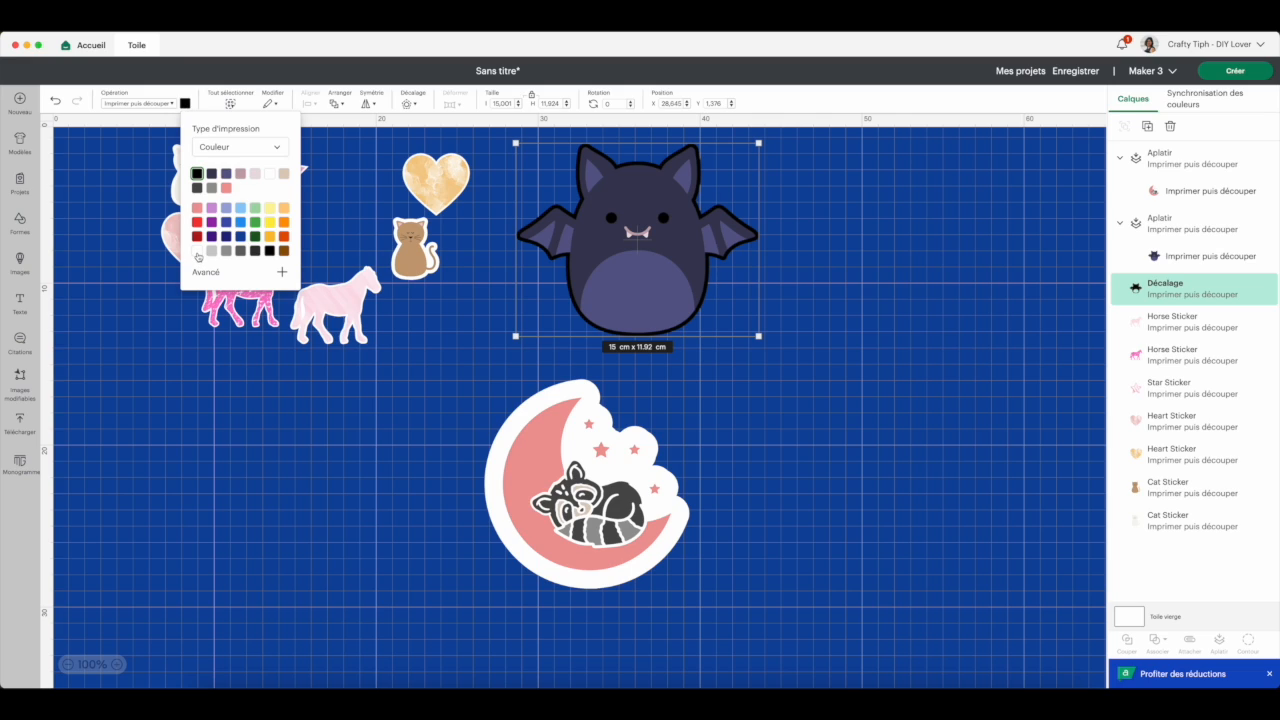
click(197, 252)
click(829, 287)
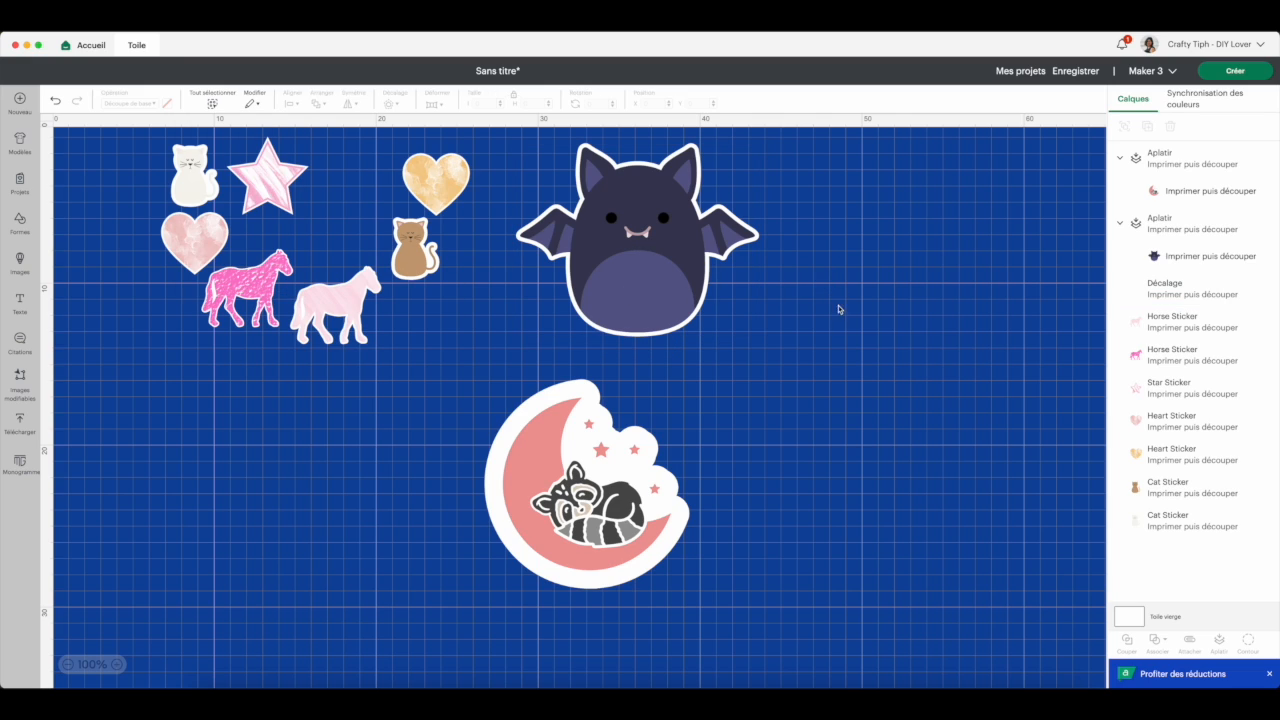
drag(800, 364, 616, 231)
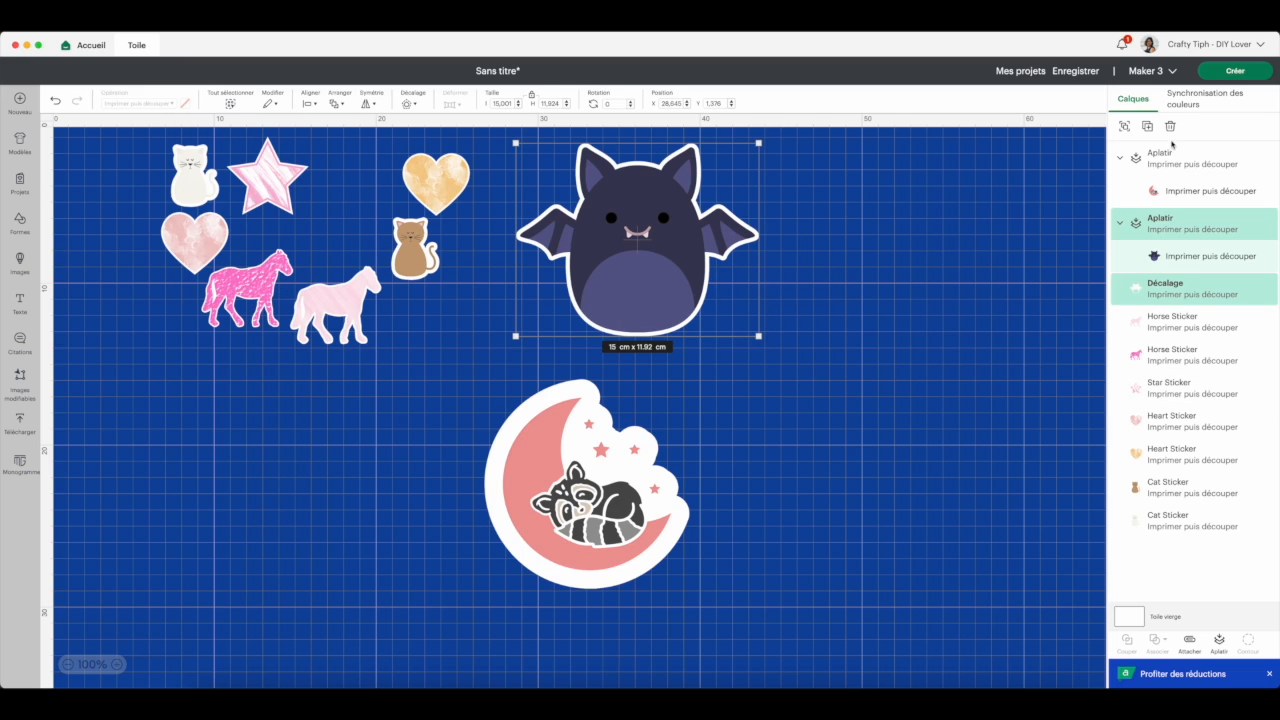
click(1219, 641)
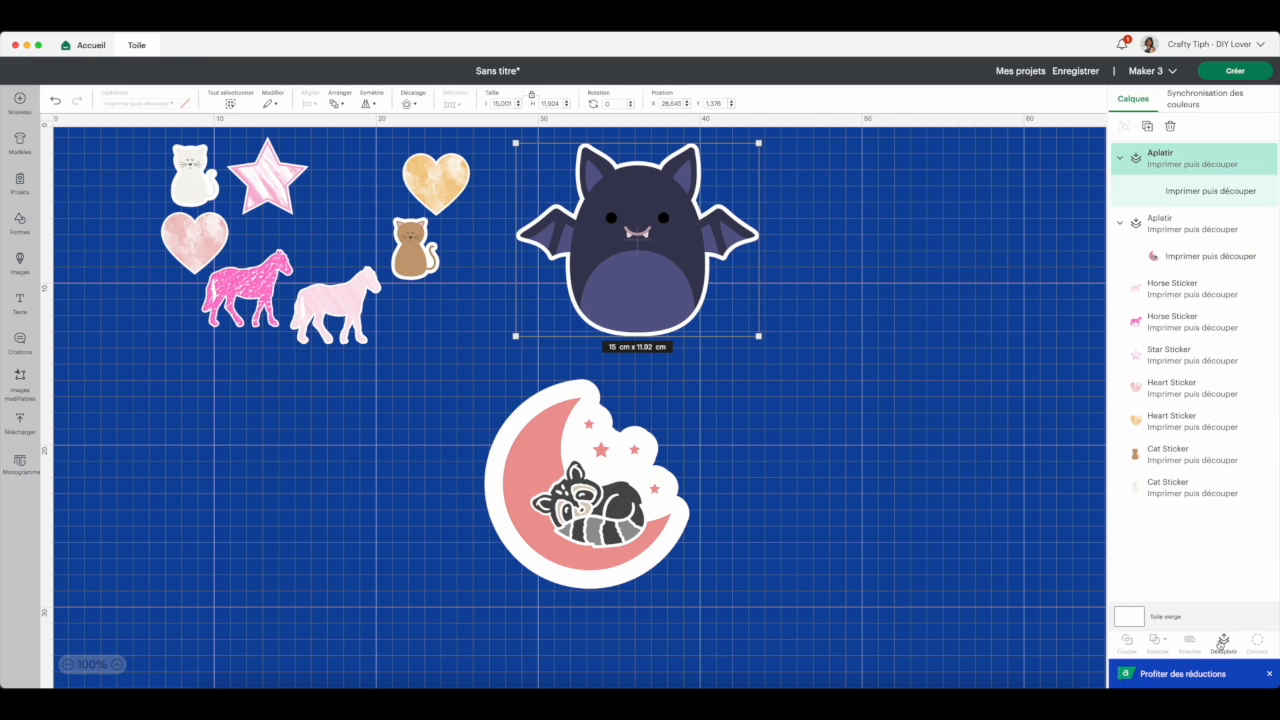
click(855, 396)
- Scale down the bat and raccoon stickers, the raccoon to about 6.72 × 6.86 cm, and move the raccoon up near the bat
click(652, 315)
drag(758, 336, 674, 271)
click(648, 462)
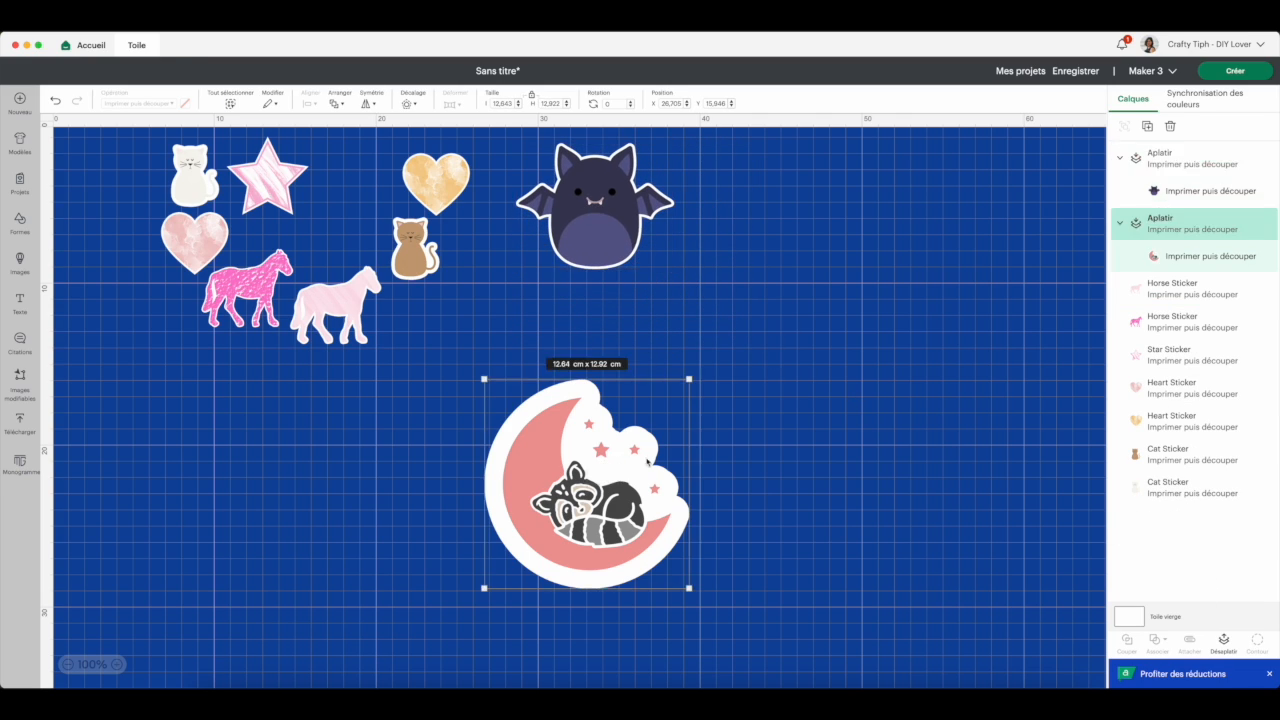
drag(689, 588, 593, 488)
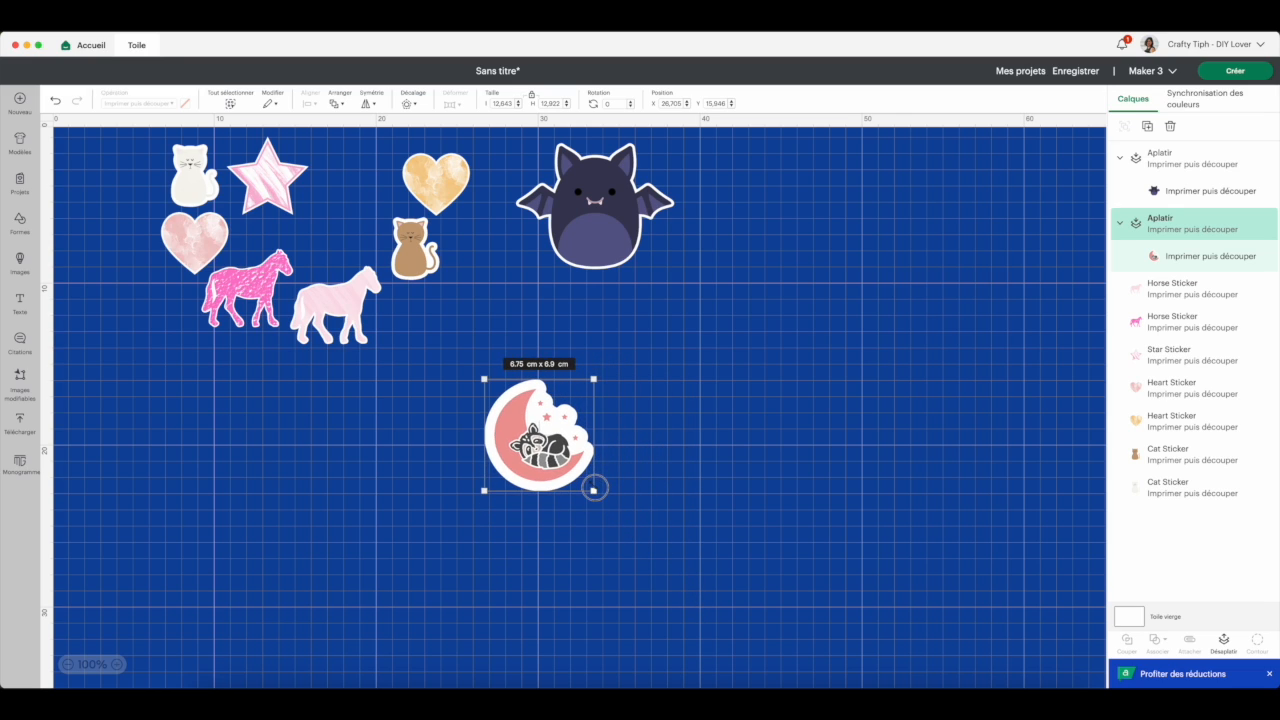
drag(544, 415, 500, 332)
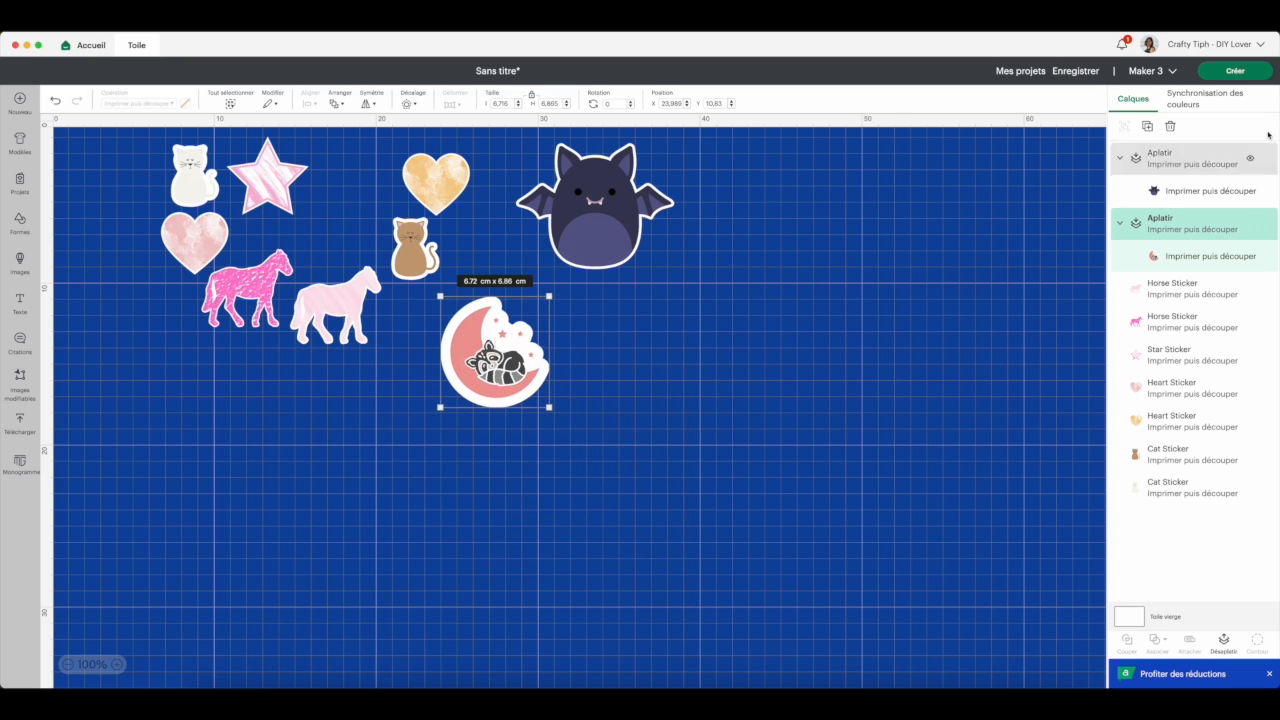
- Switch the machine to Joy Xtra and send the stickers to mat preparation
click(1142, 72)
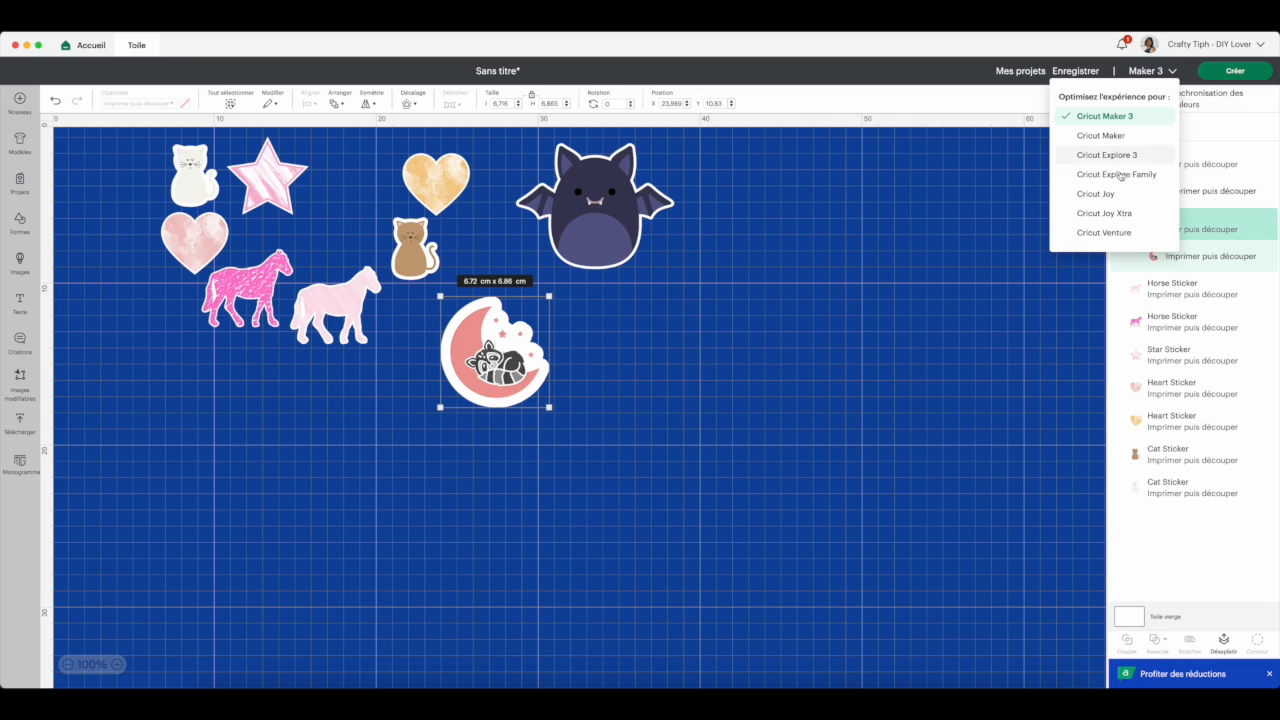
click(1222, 71)
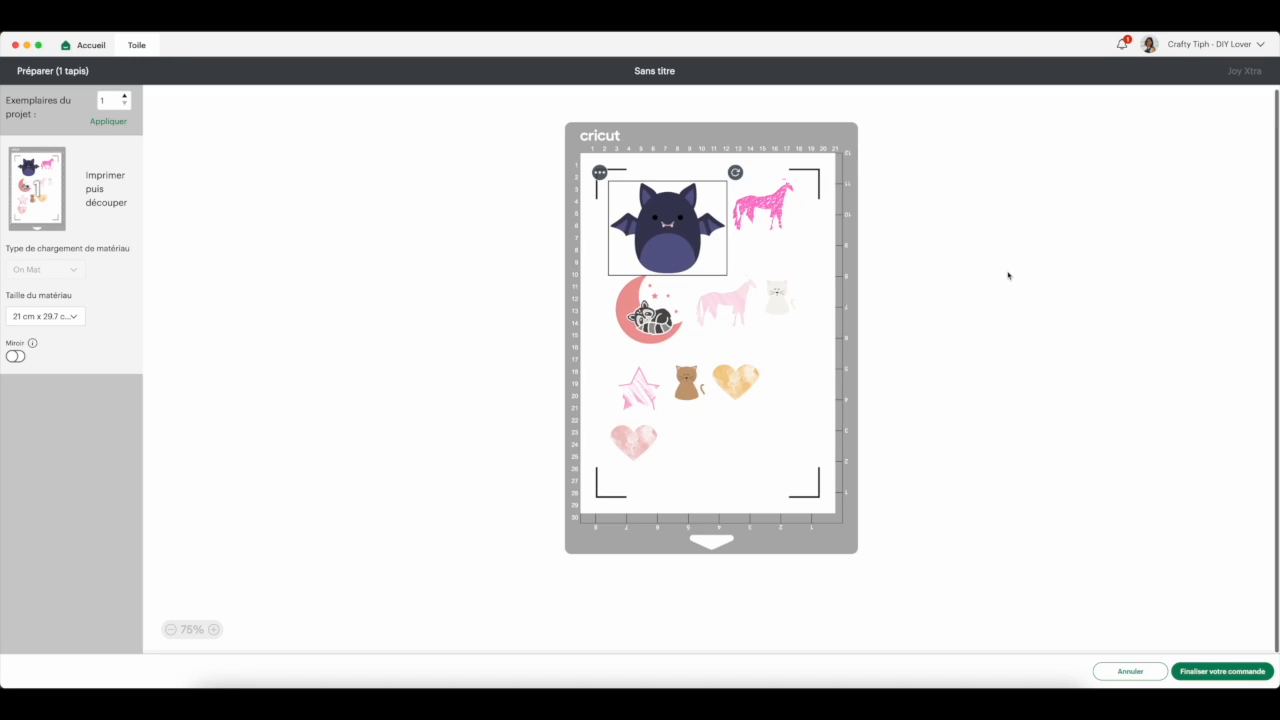